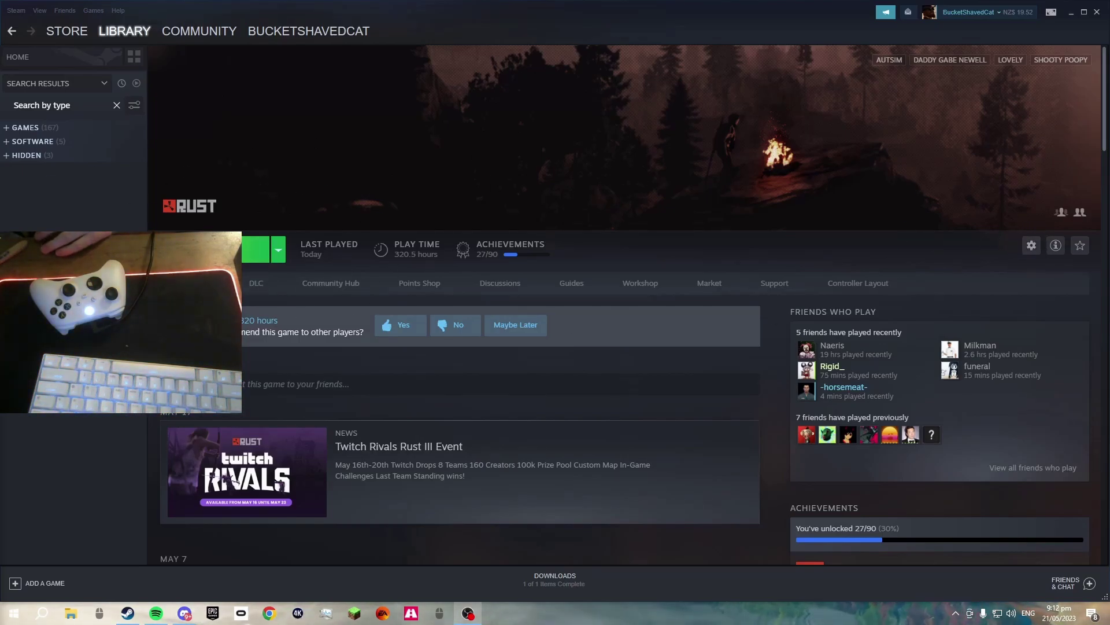
Open Rust's Properties window from the gear menu on its library page.
click(1038, 248)
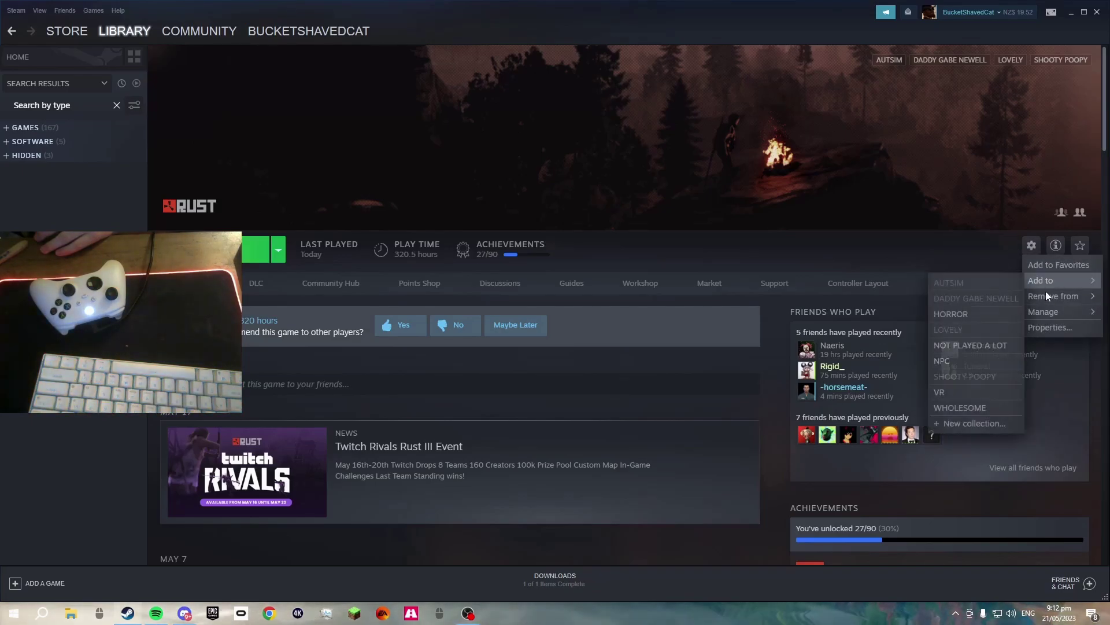
click(1059, 327)
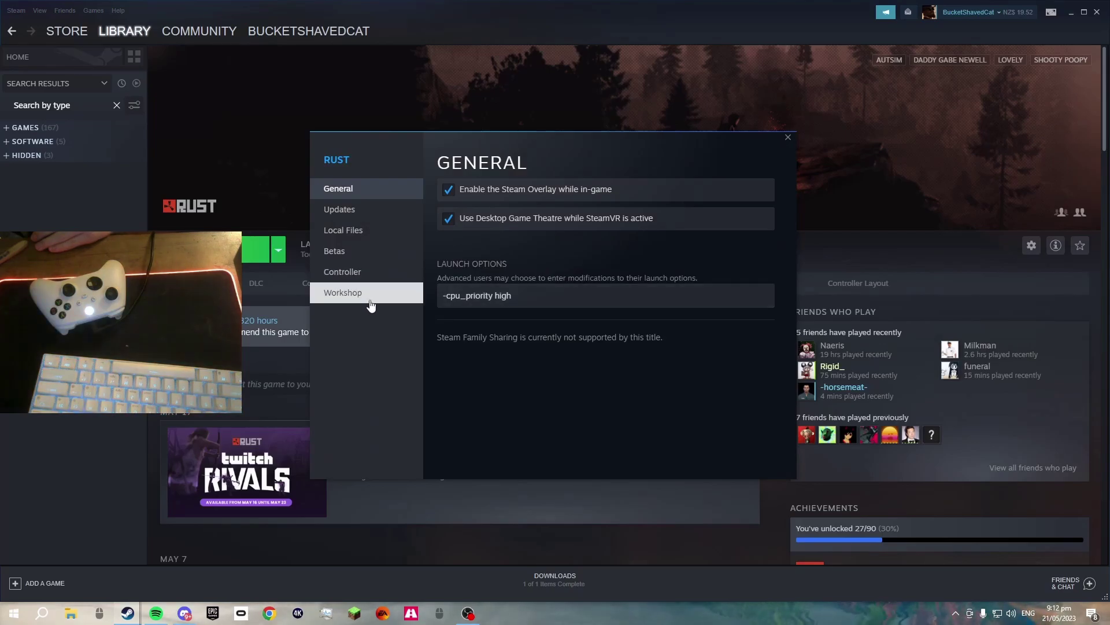
On the Controller page, set Rust's override to Enable Steam Input, then close Properties.
click(347, 272)
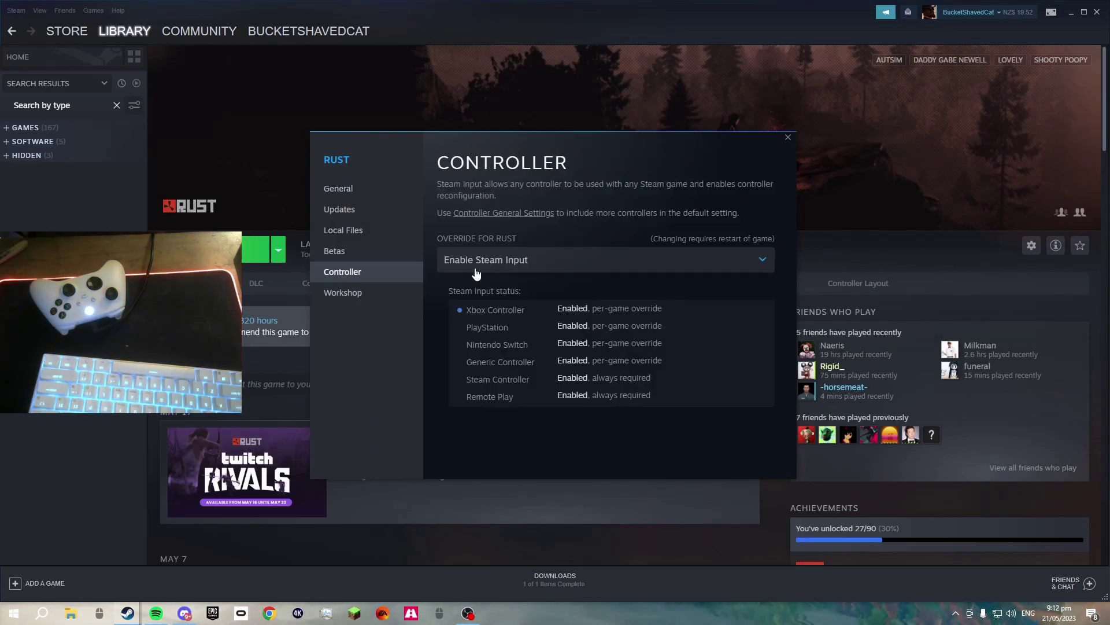
click(480, 260)
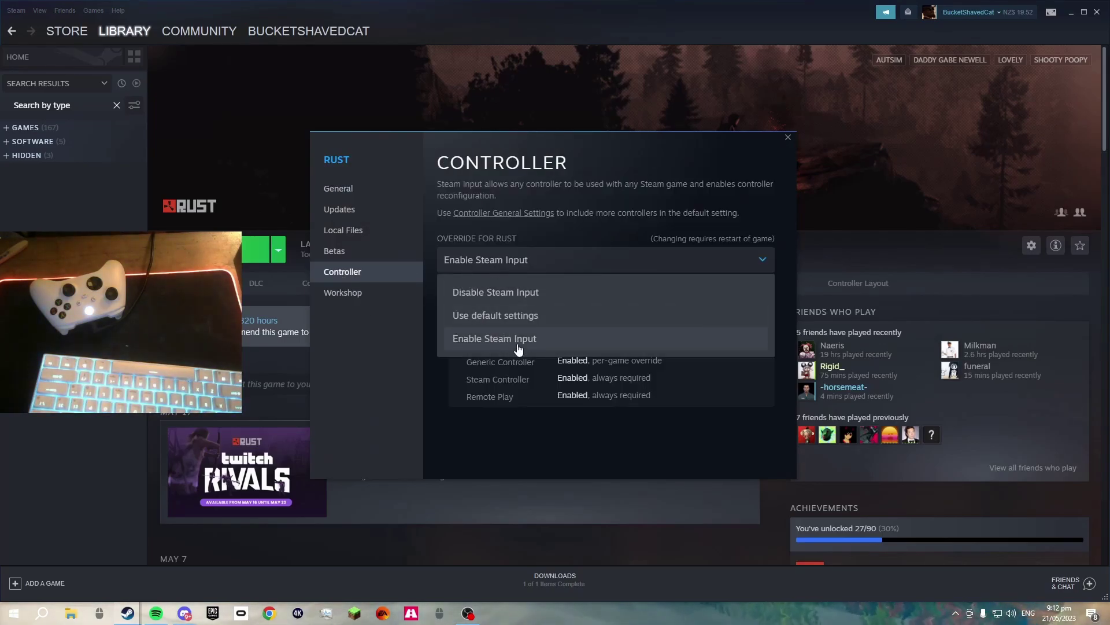
click(573, 342)
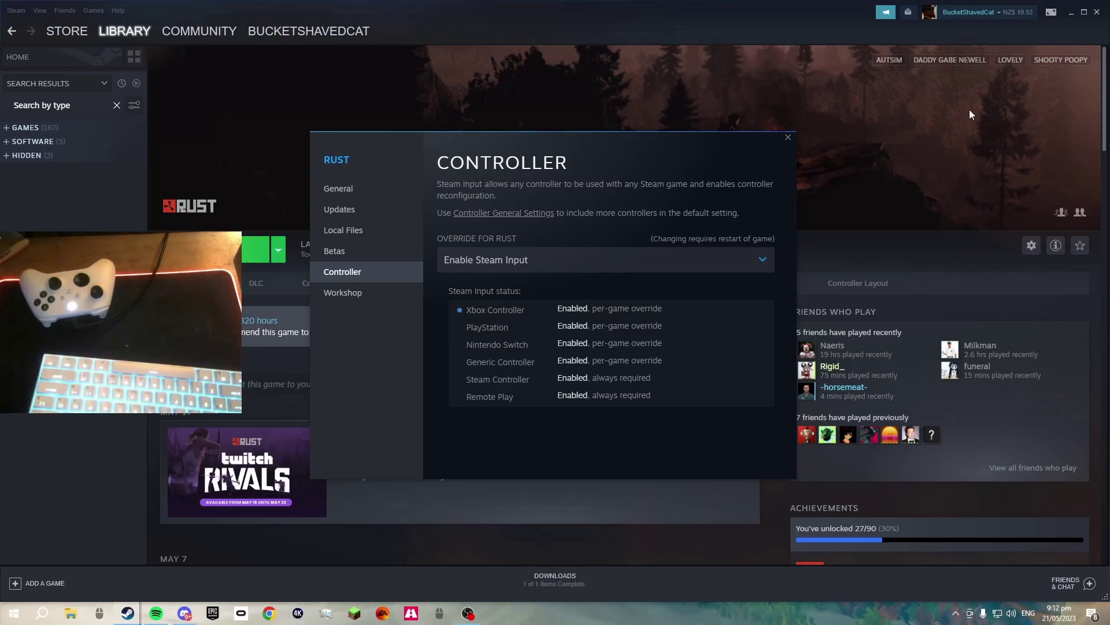
click(788, 138)
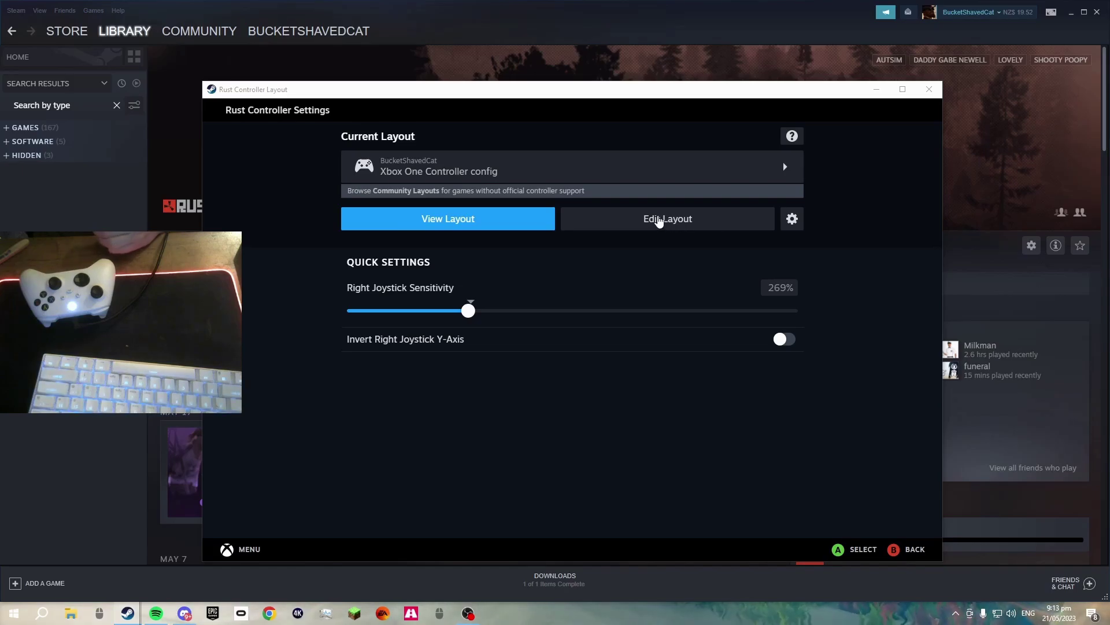
Edit Rust's Xbox layout in a maximized window and open LB's Mouse 4 Click command options.
click(690, 225)
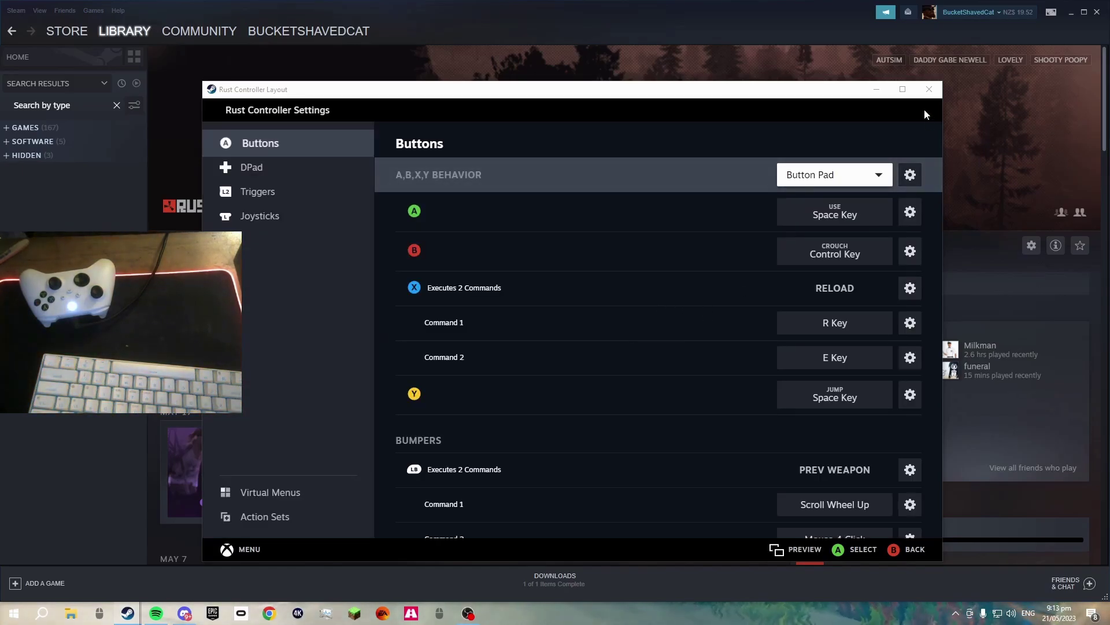
click(902, 89)
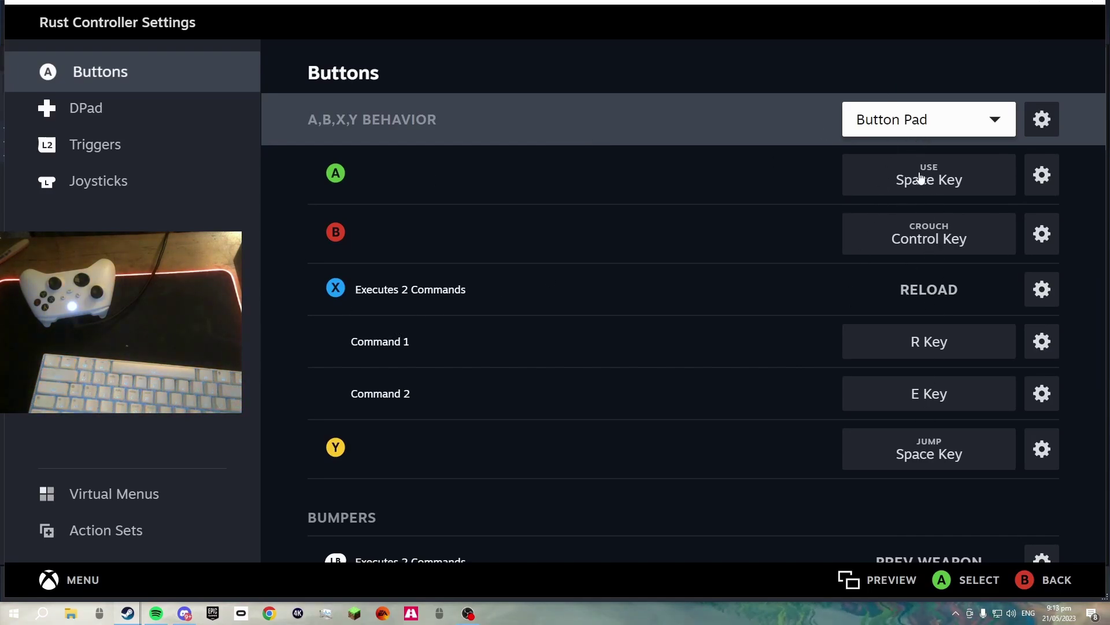
scroll(809, 388, down, 6)
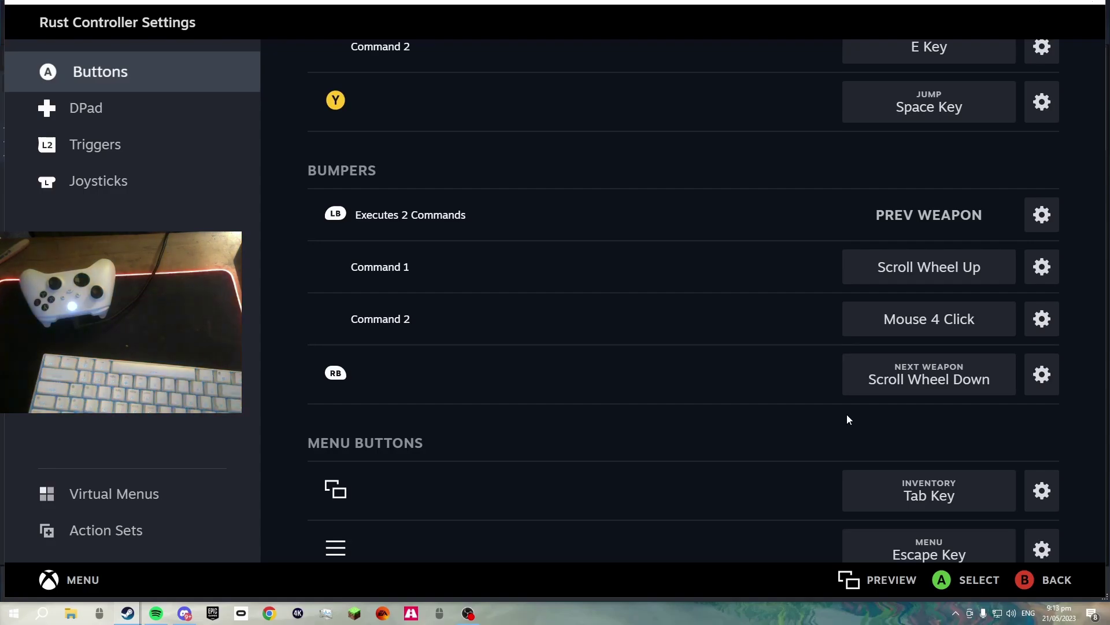
scroll(856, 431, up, 1)
scroll(859, 450, up, 4)
scroll(853, 447, down, 3)
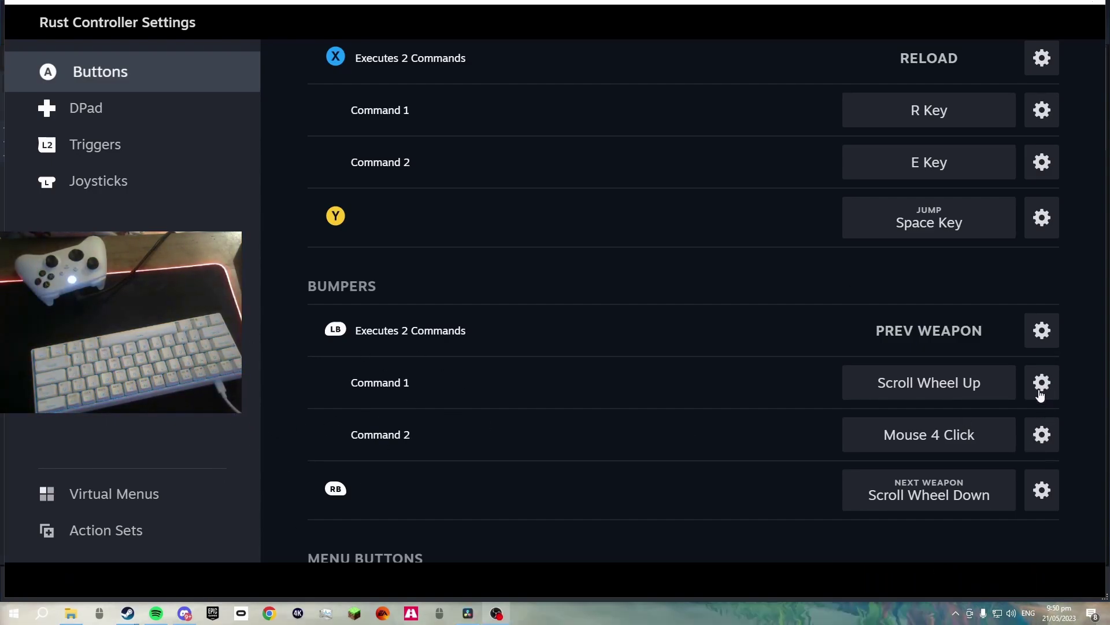
click(1042, 434)
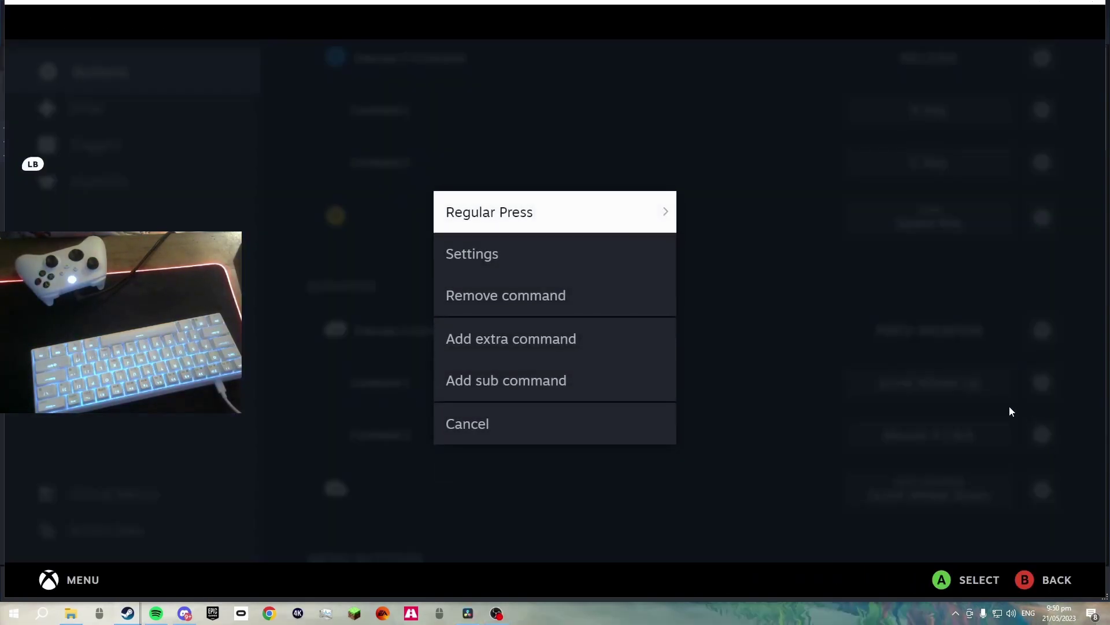
click(471, 340)
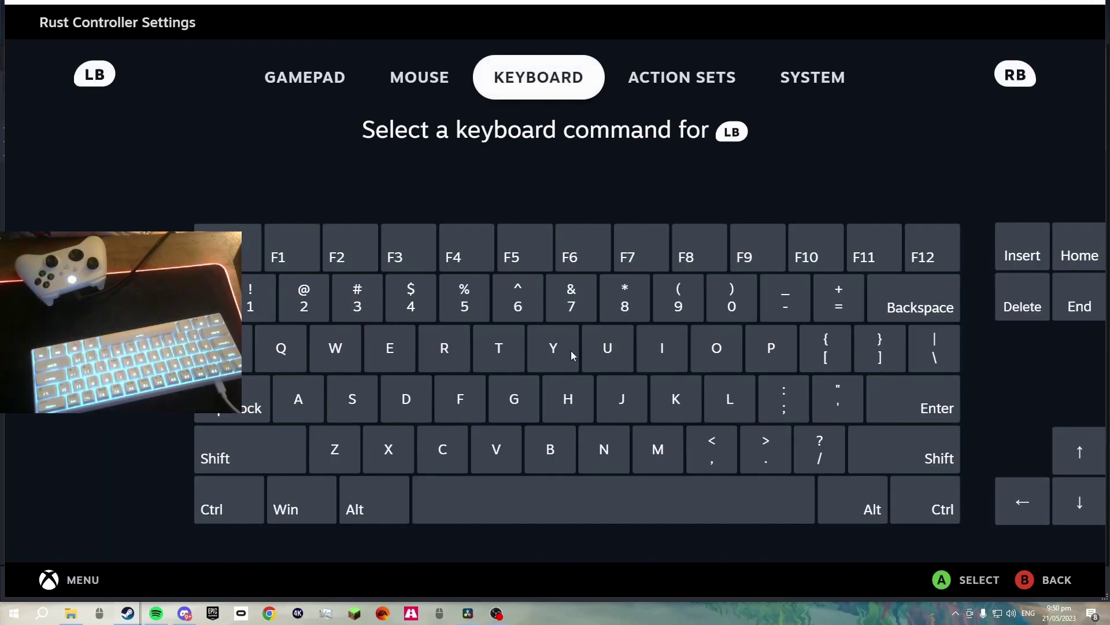
click(571, 352)
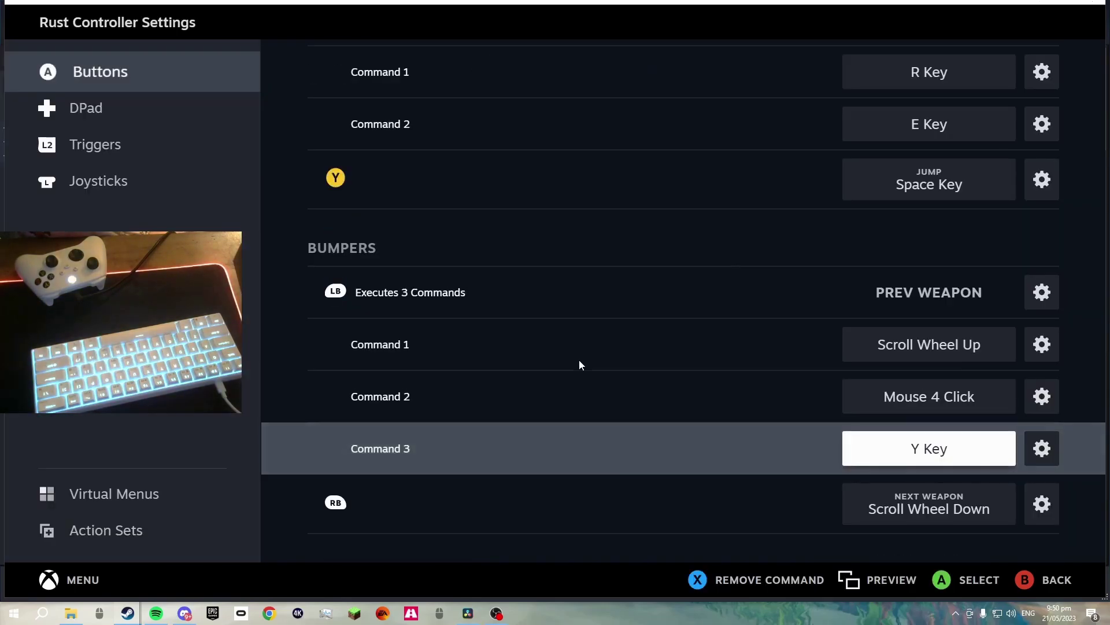
click(1038, 455)
key(Escape)
key(Delete)
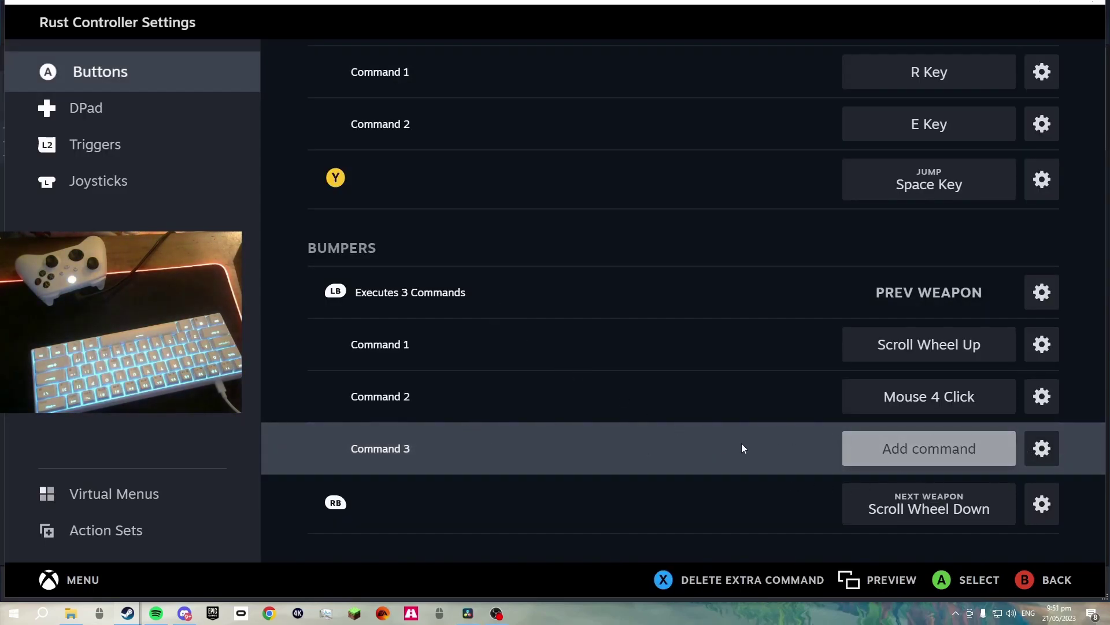
click(1046, 444)
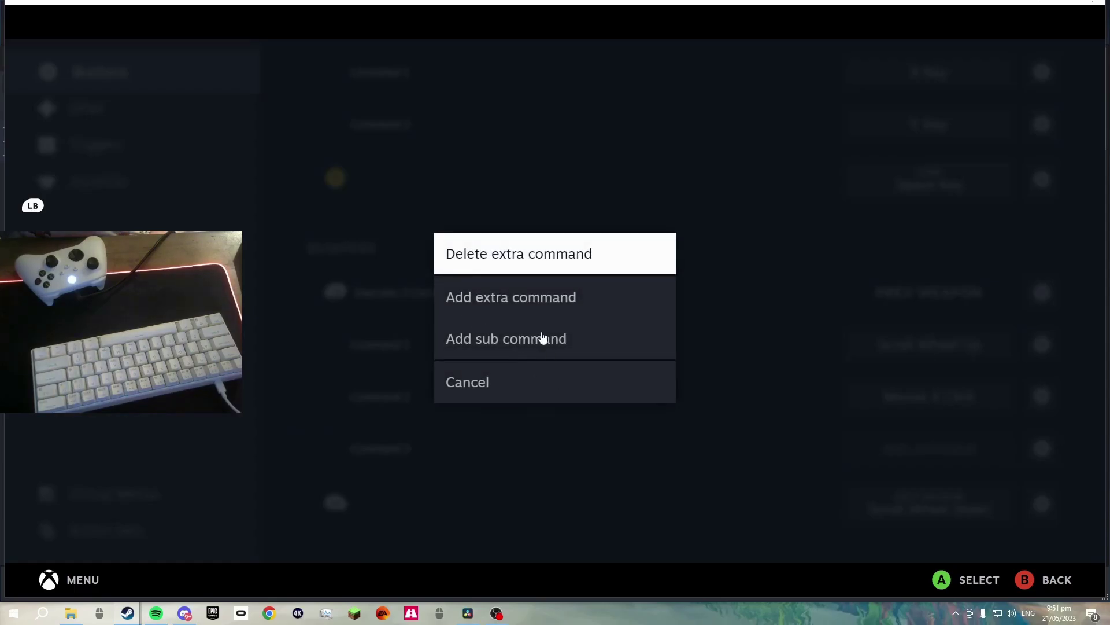
click(531, 263)
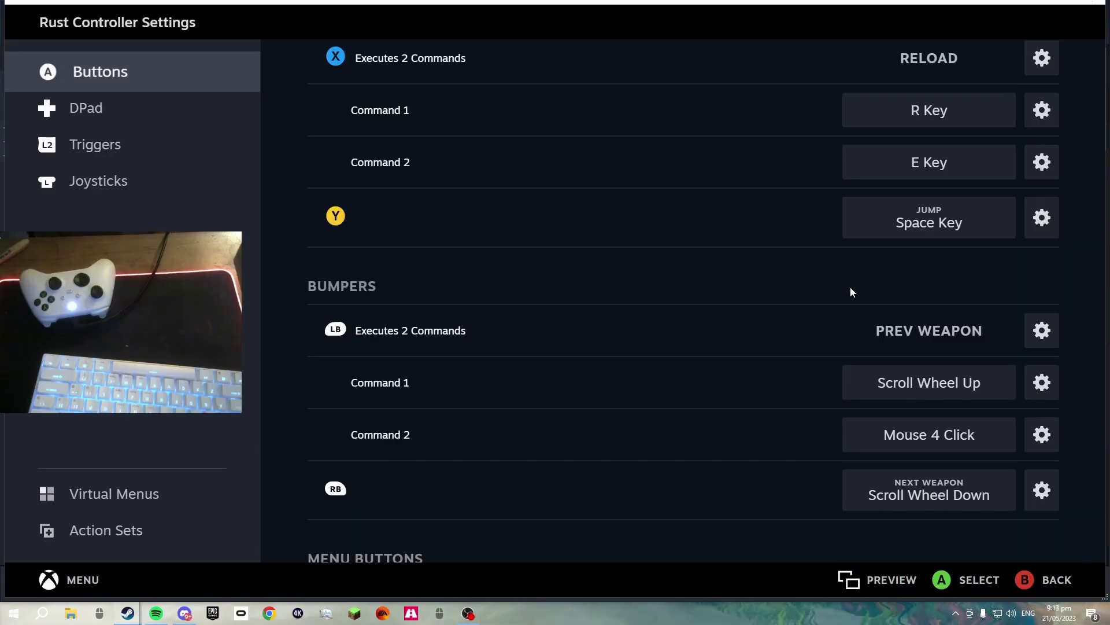
scroll(861, 304, up, 4)
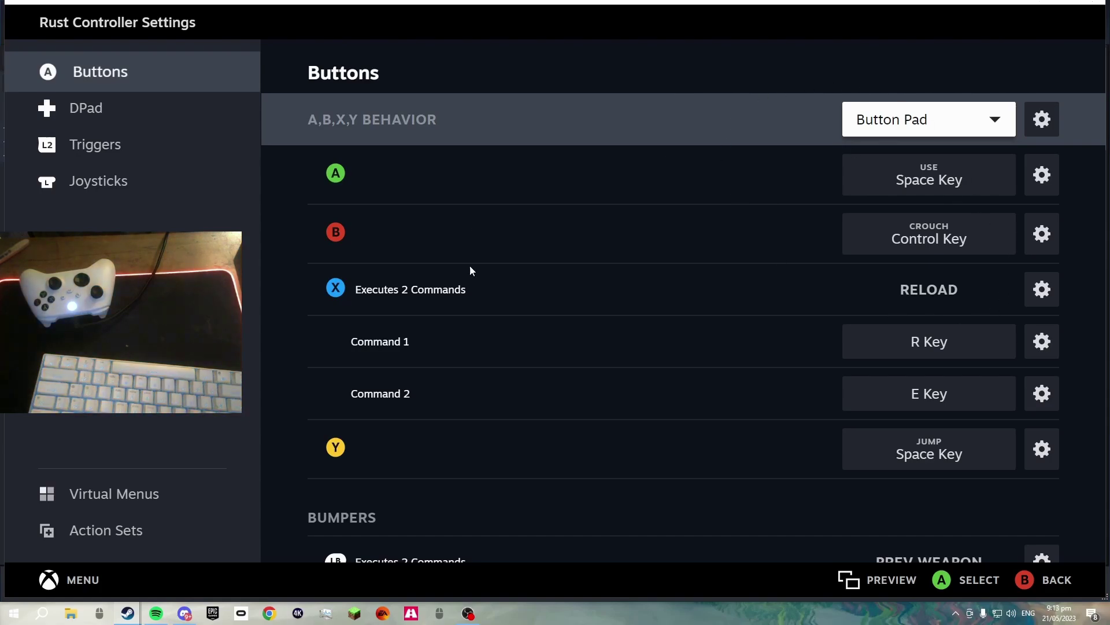
scroll(894, 446, down, 3)
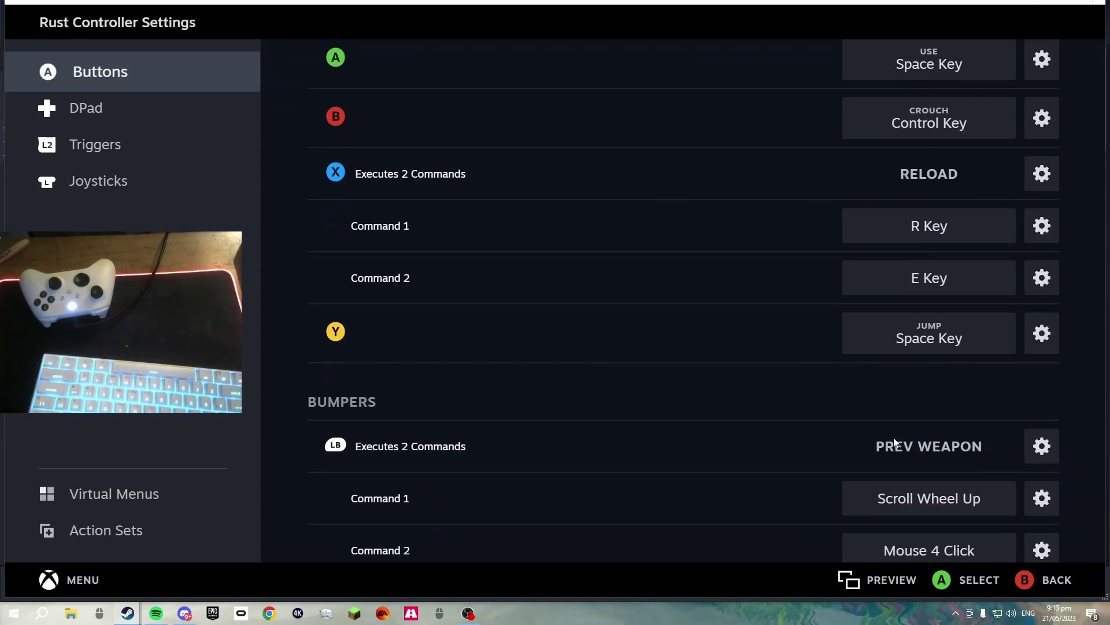
scroll(911, 431, down, 2)
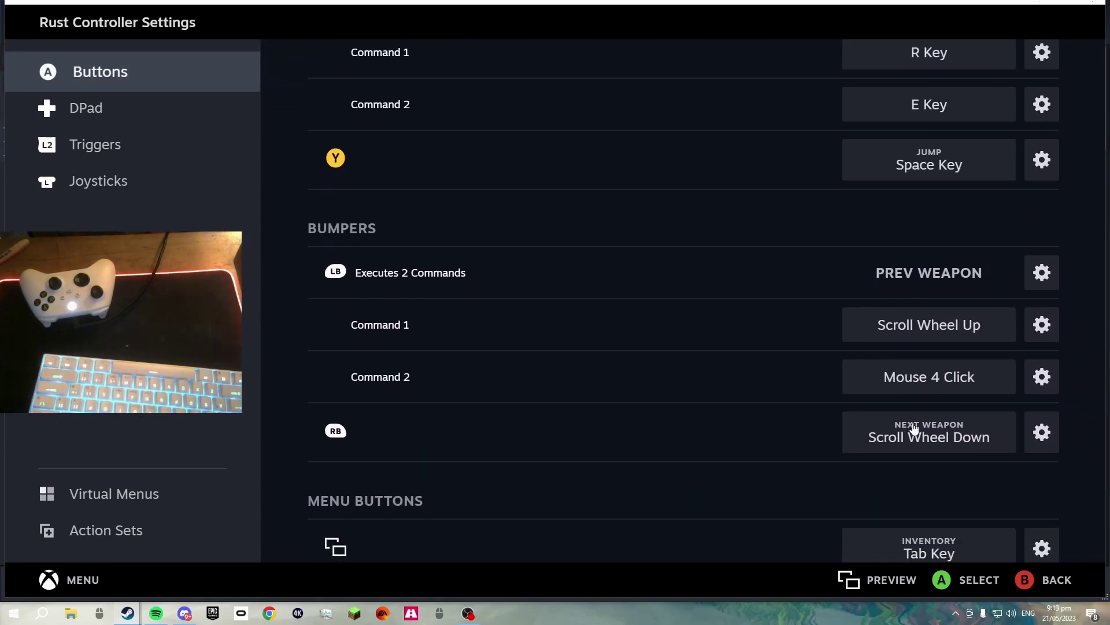
scroll(913, 428, down, 1)
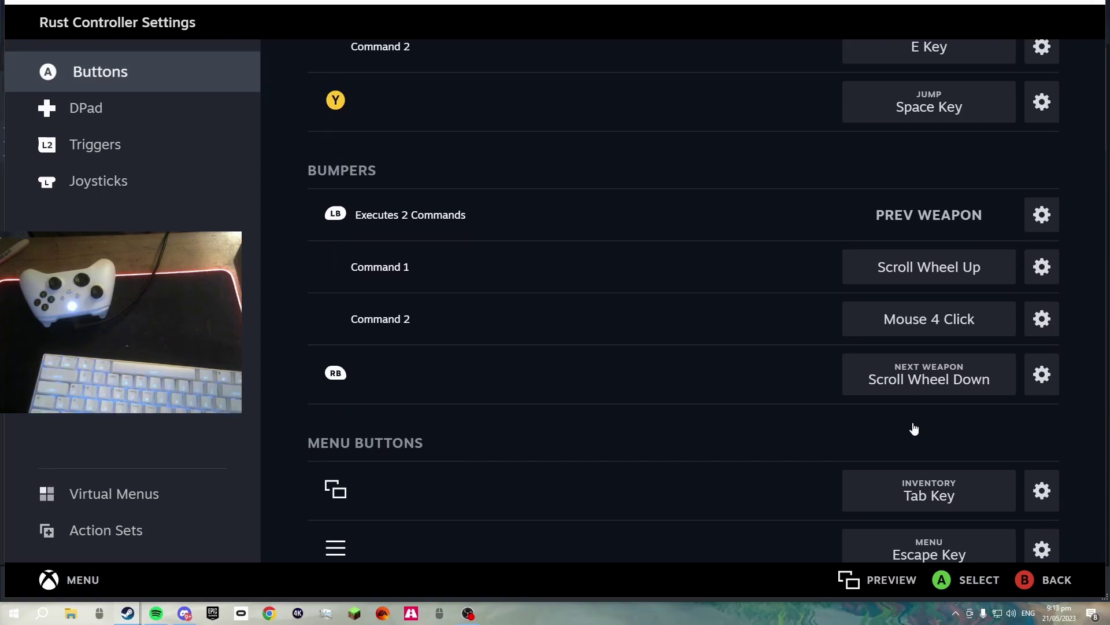
scroll(913, 428, down, 2)
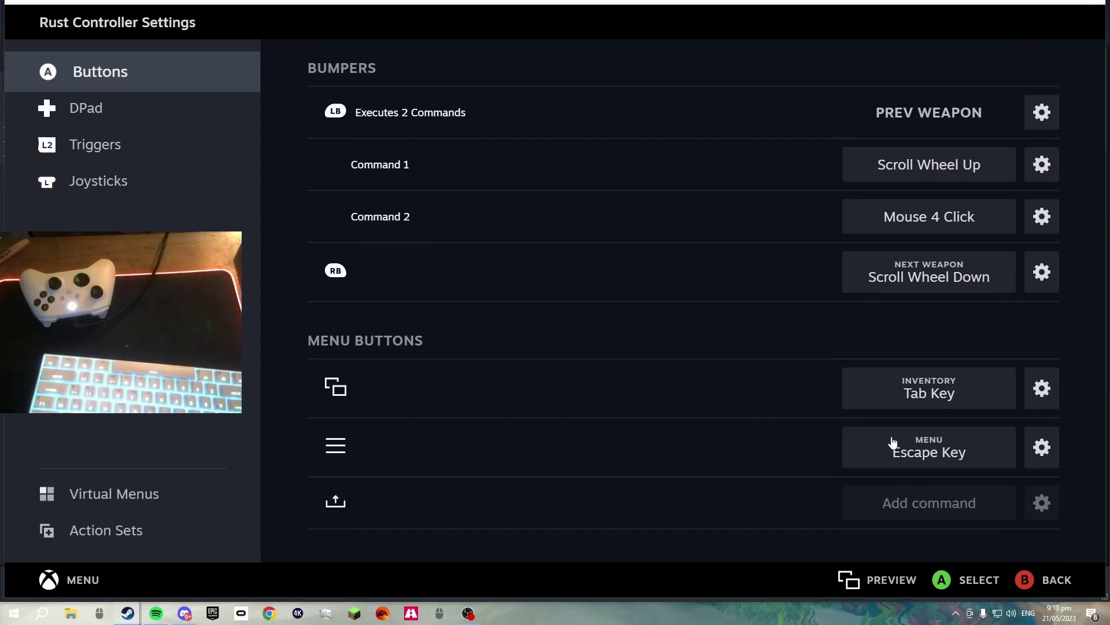
scroll(638, 441, up, 7)
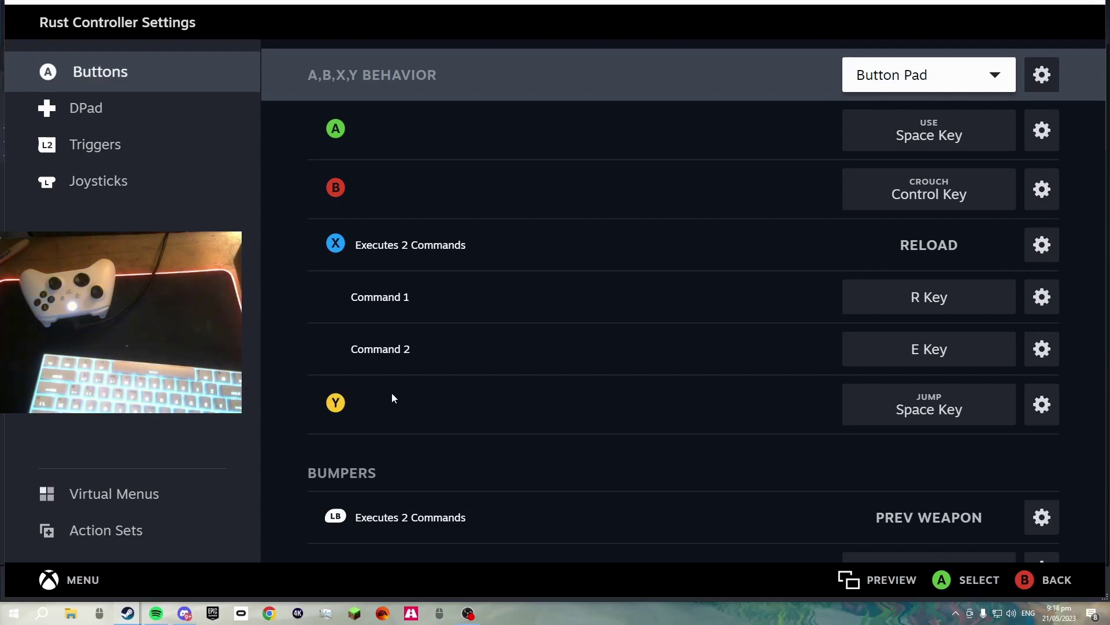
scroll(506, 429, up, 1)
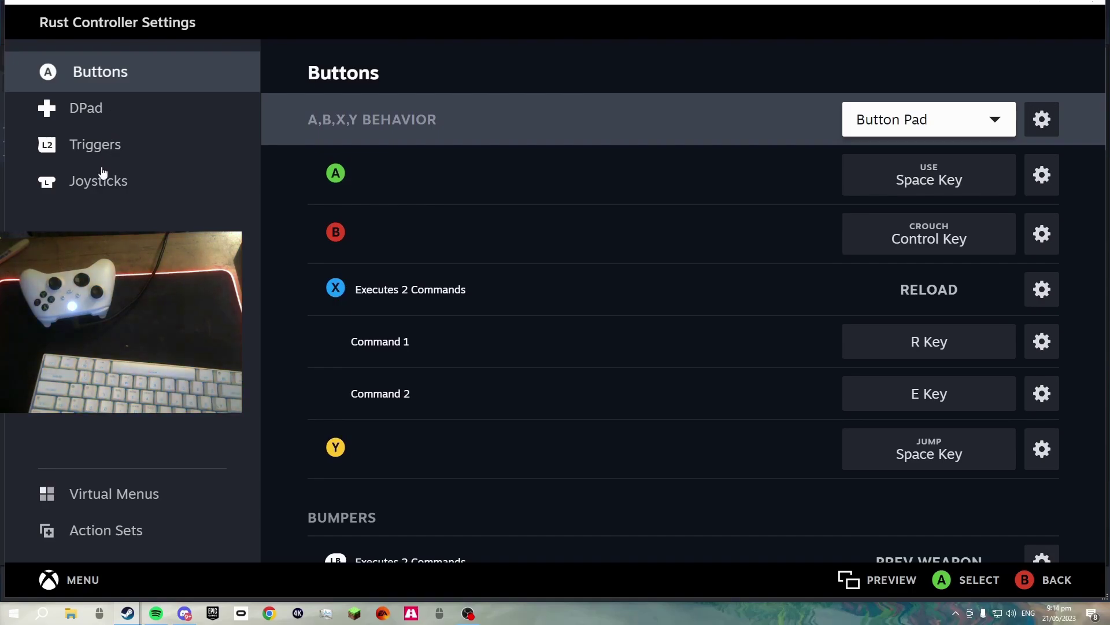
scroll(724, 399, down, 1)
scroll(724, 399, down, 5)
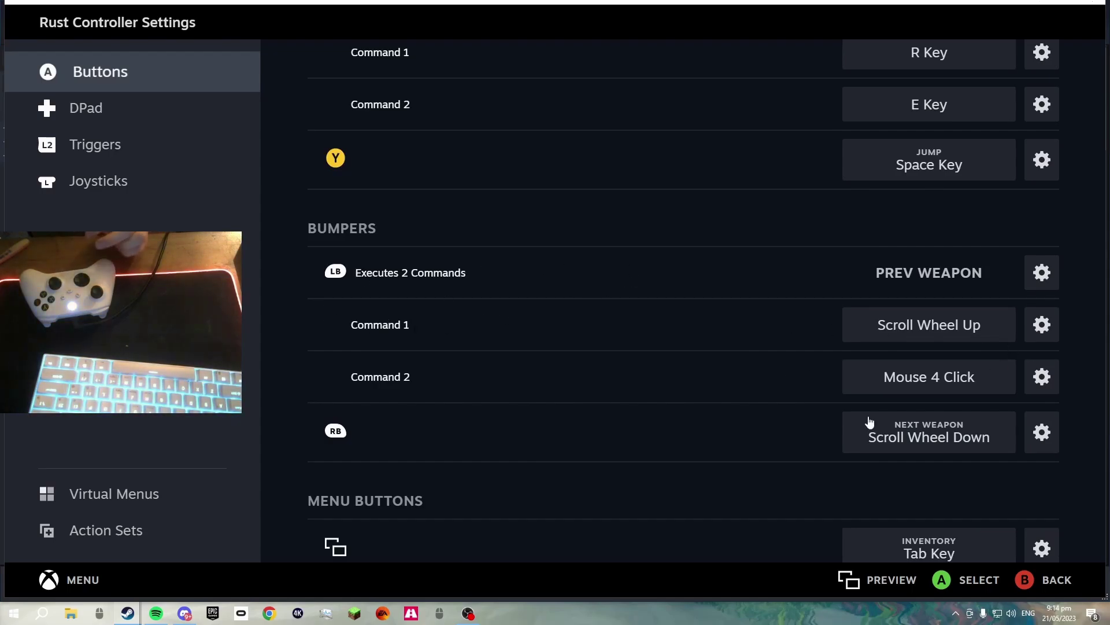
Review the DPad and Buttons bindings, then switch to the Triggers bindings page.
click(114, 109)
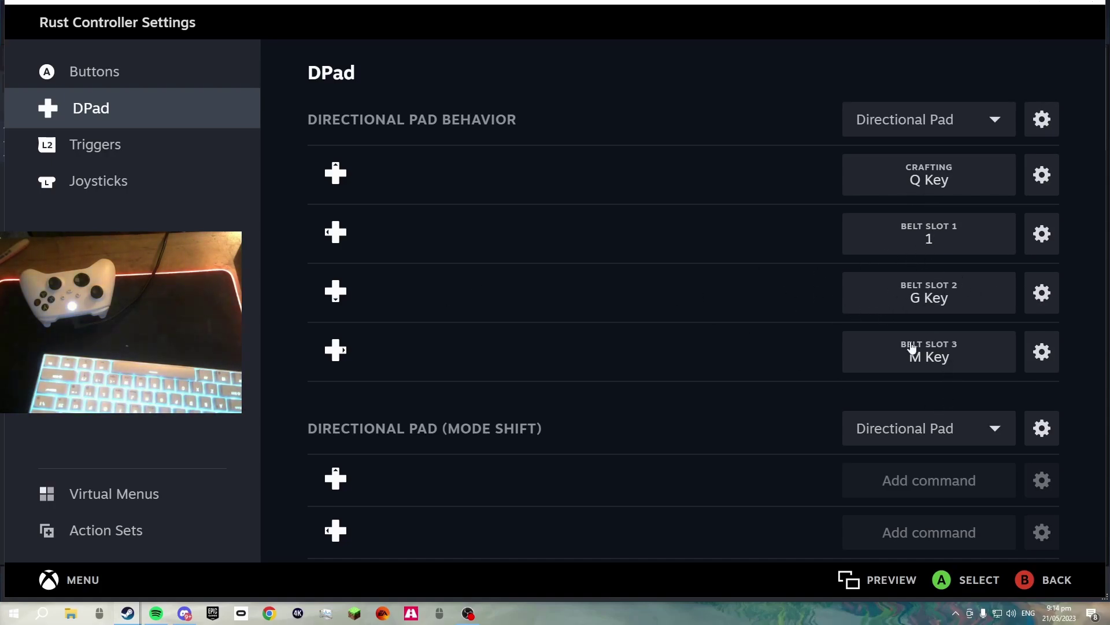
scroll(735, 382, down, 3)
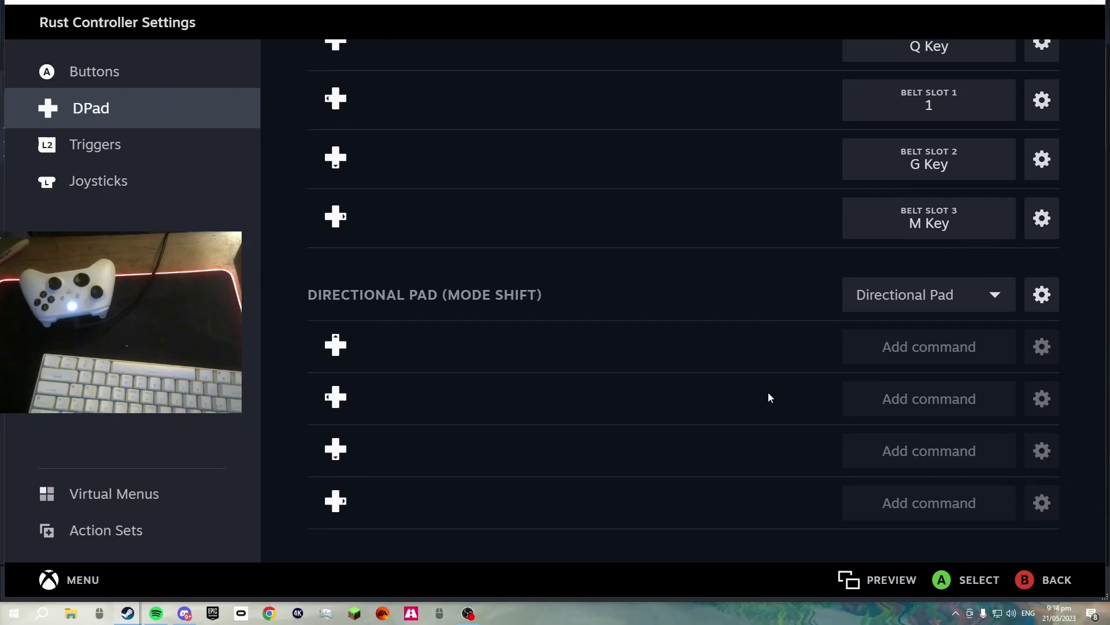
scroll(769, 397, up, 2)
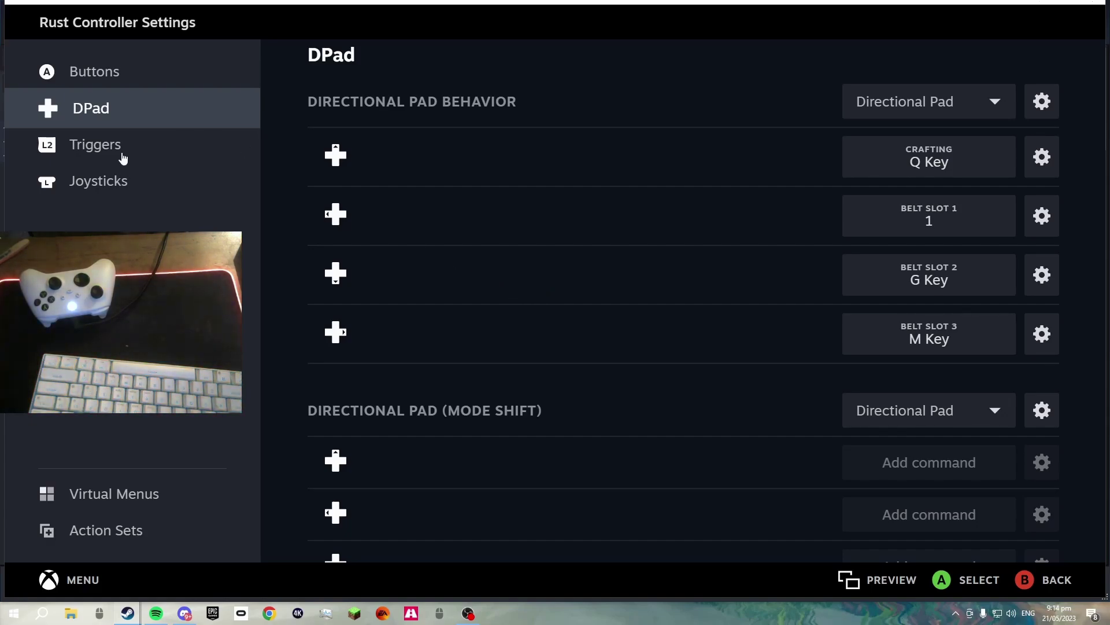
click(110, 77)
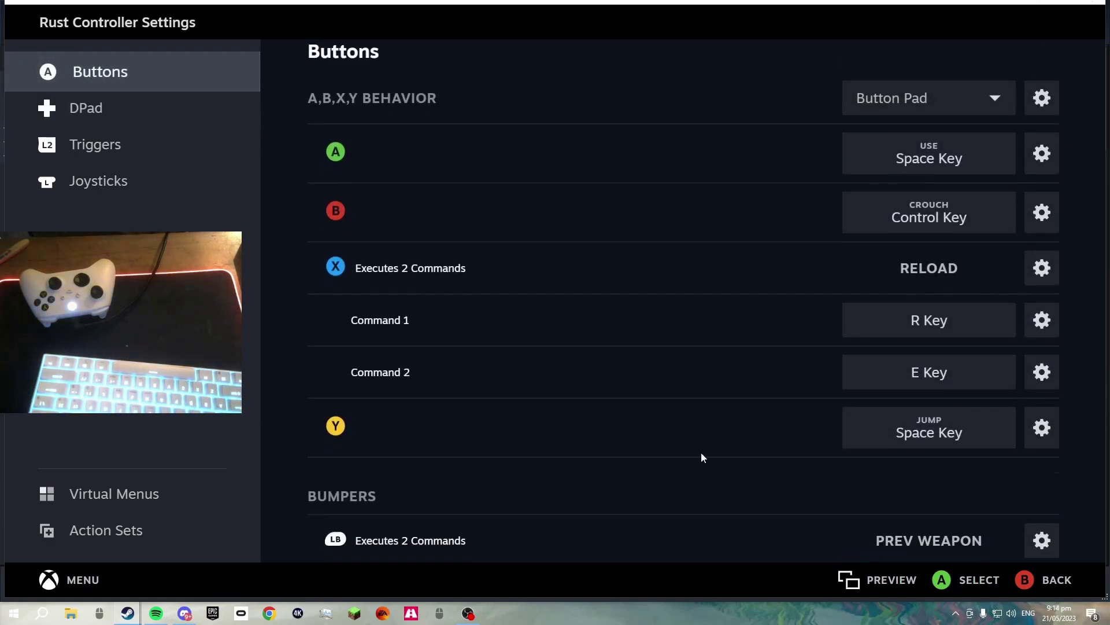
scroll(907, 431, down, 6)
scroll(915, 416, down, 1)
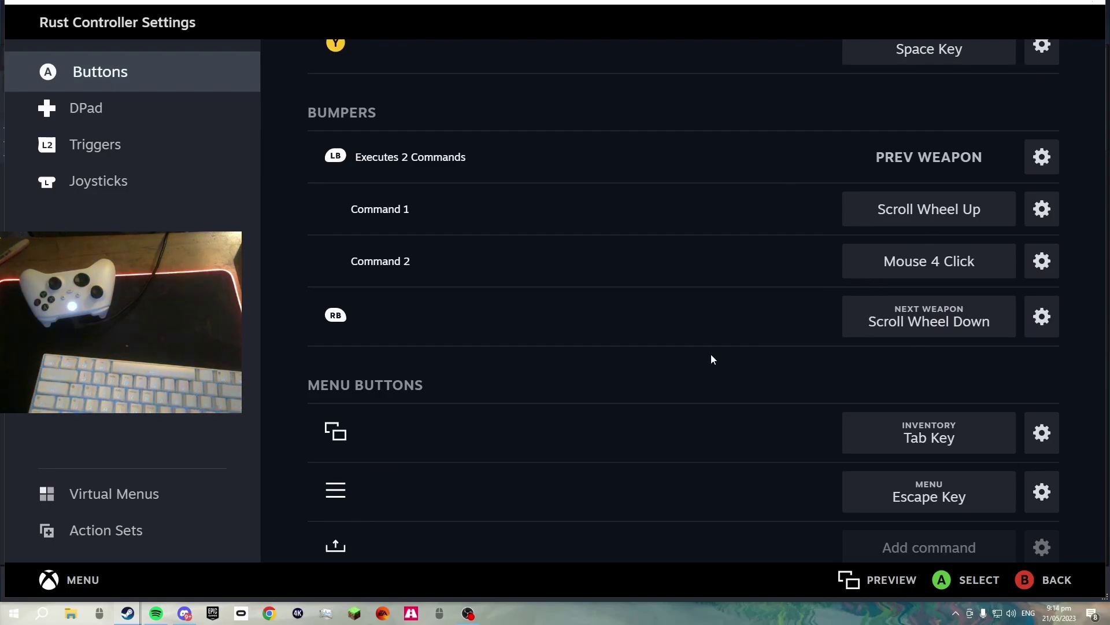
click(113, 157)
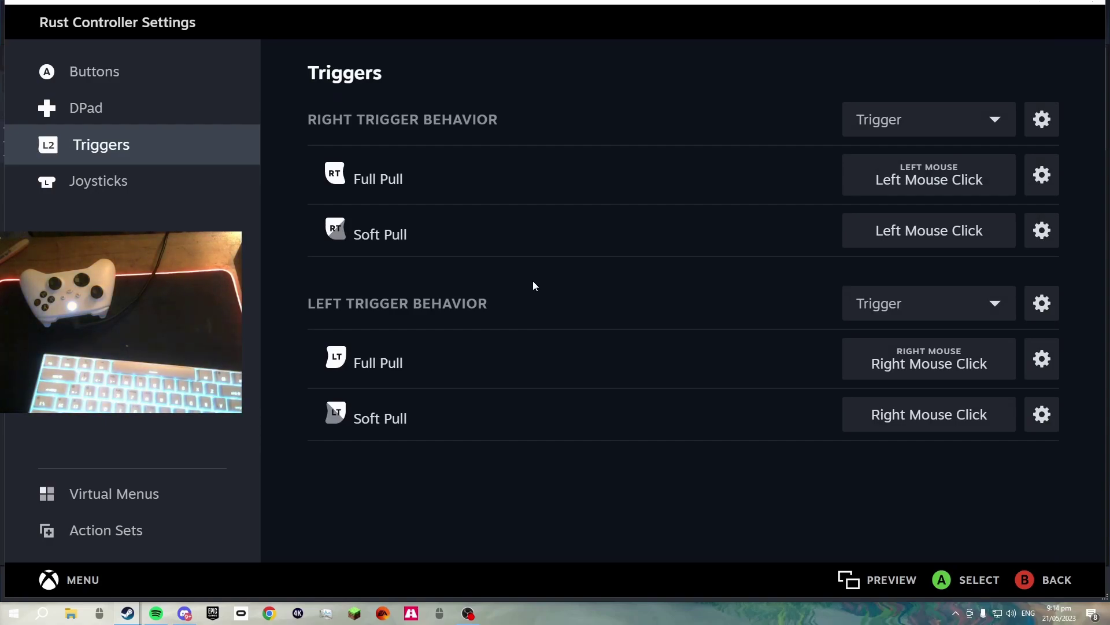
Review the Joysticks bindings page of the Rust controller layout.
click(106, 181)
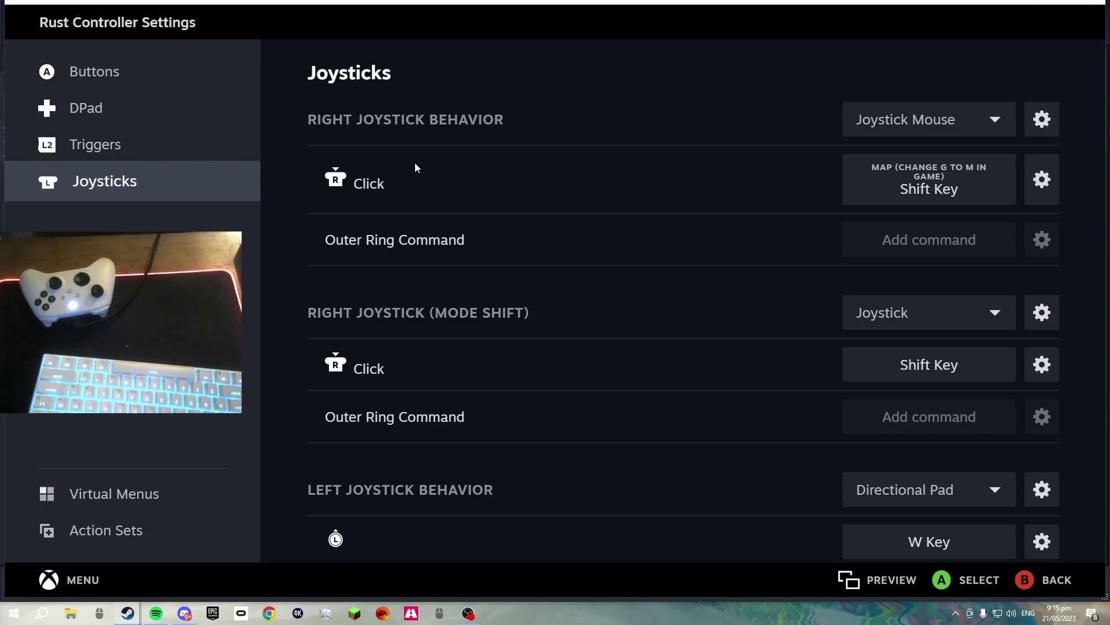
scroll(684, 285, down, 5)
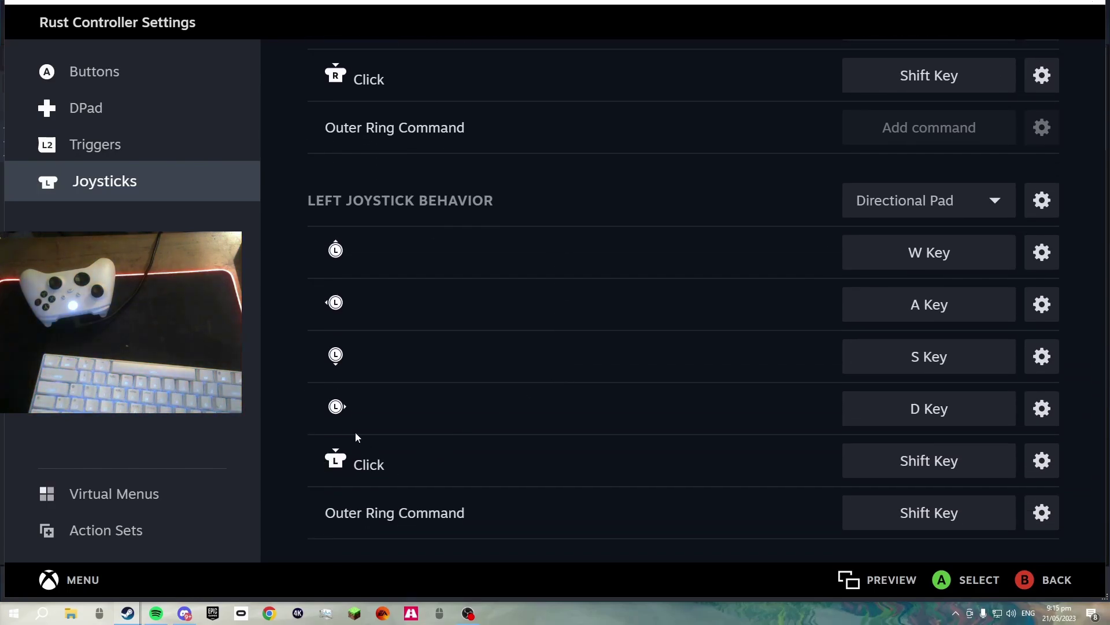
scroll(940, 467, up, 5)
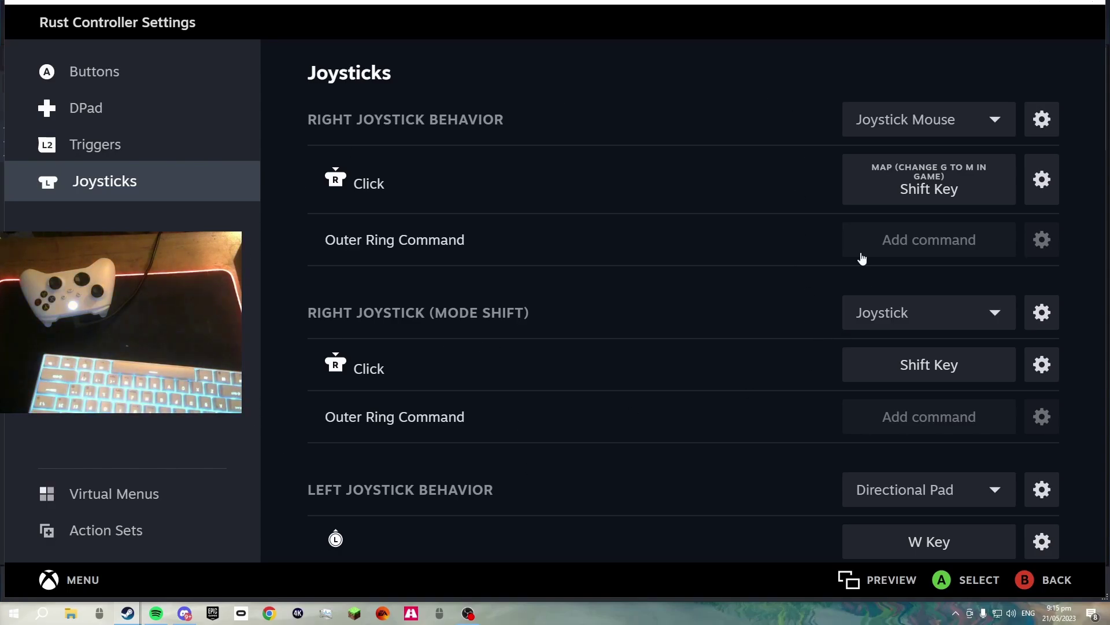
scroll(861, 318, down, 5)
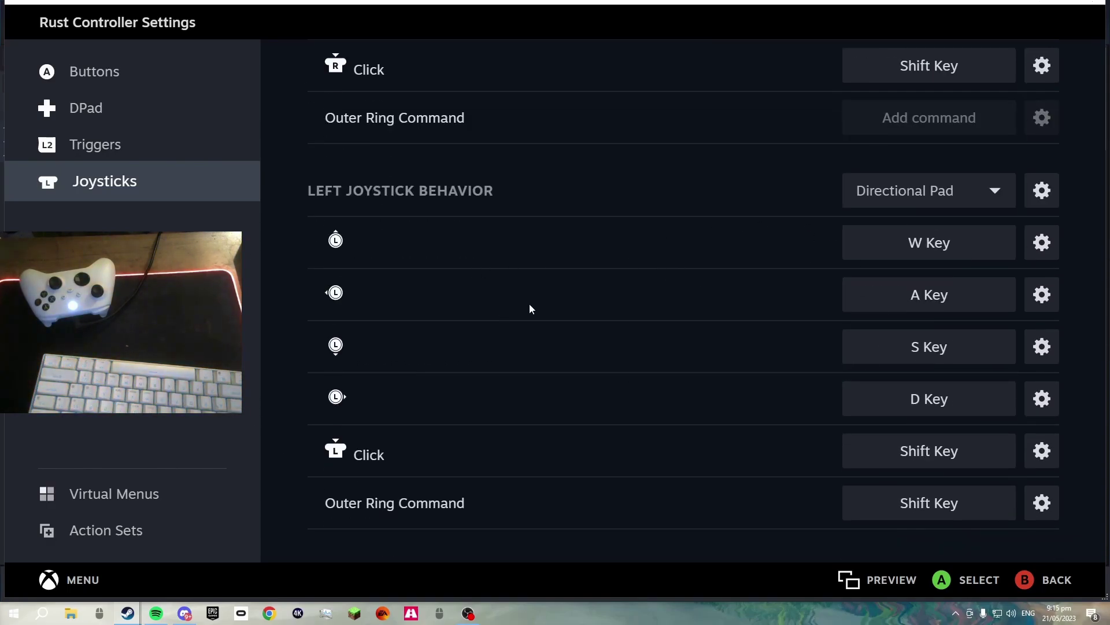
scroll(573, 419, up, 5)
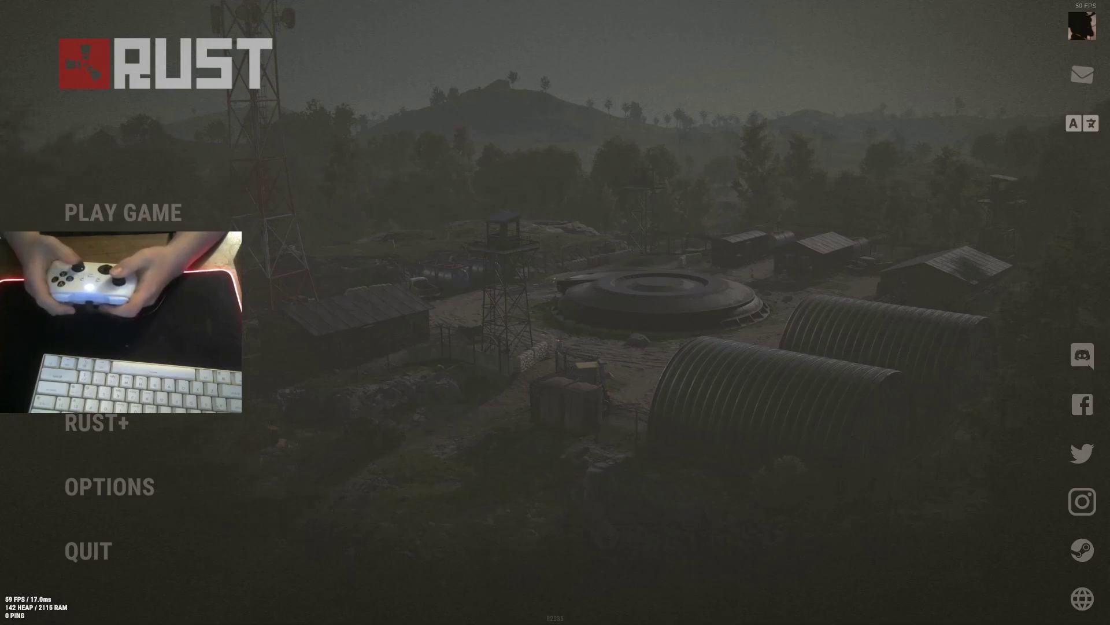
click(131, 229)
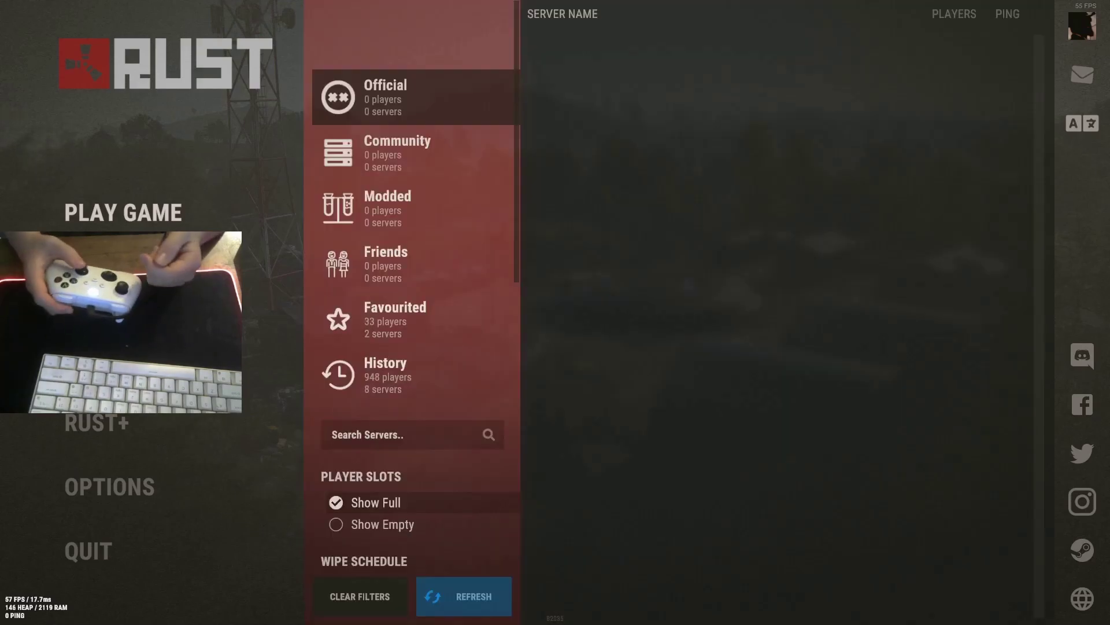
click(344, 347)
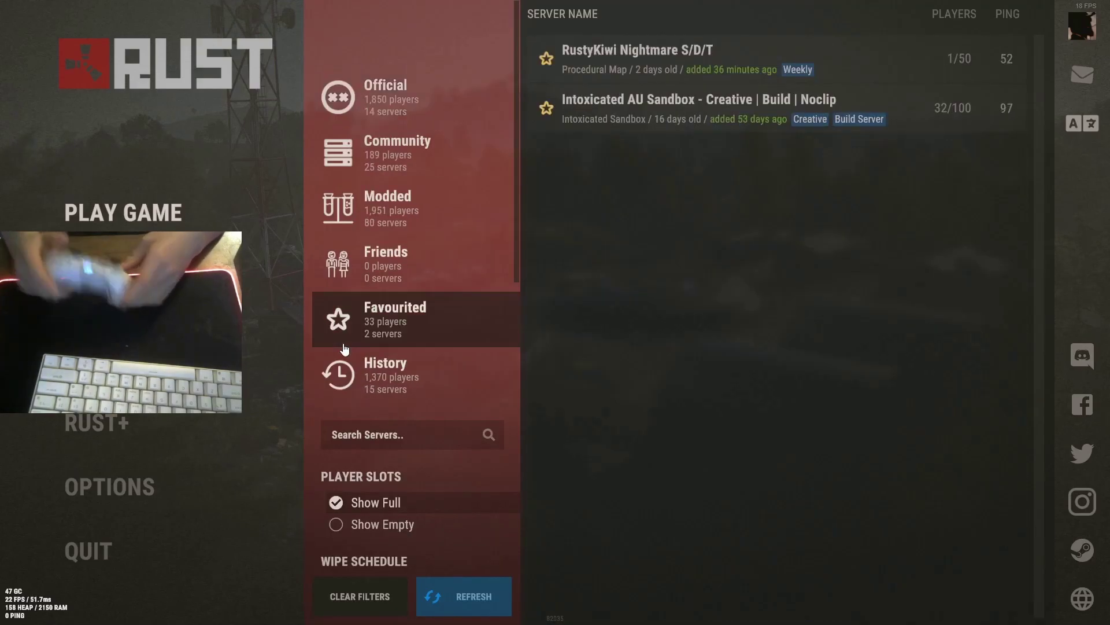
click(364, 361)
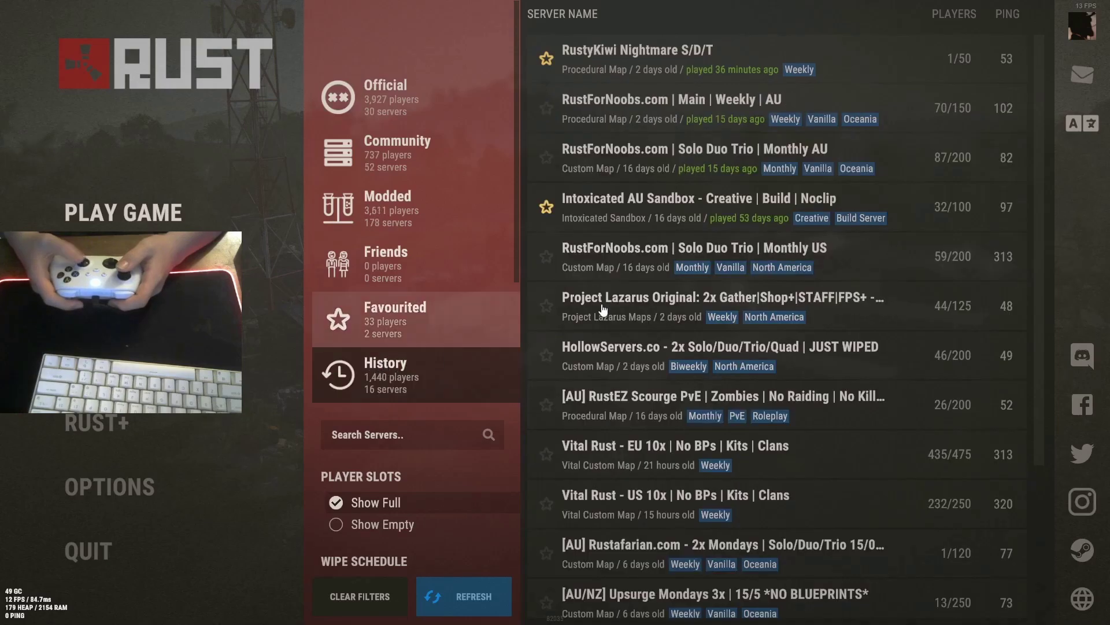
click(698, 70)
click(670, 498)
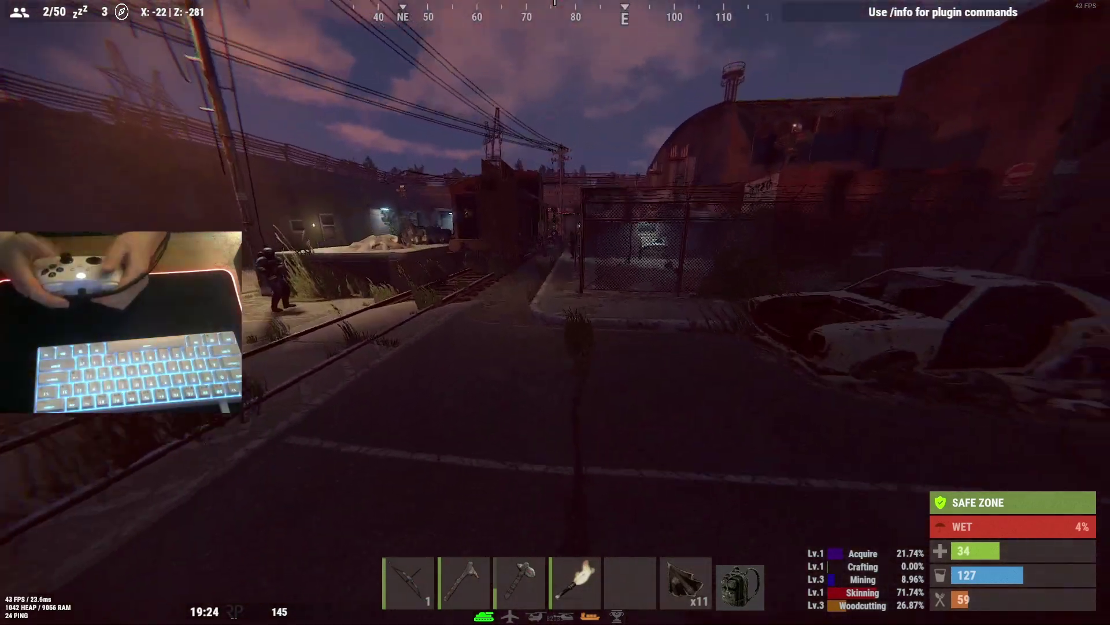
Check the island map with G, zooming around the Outpost, then close it.
key(g)
key(g)
key(g)
scroll(705, 224, down, 4)
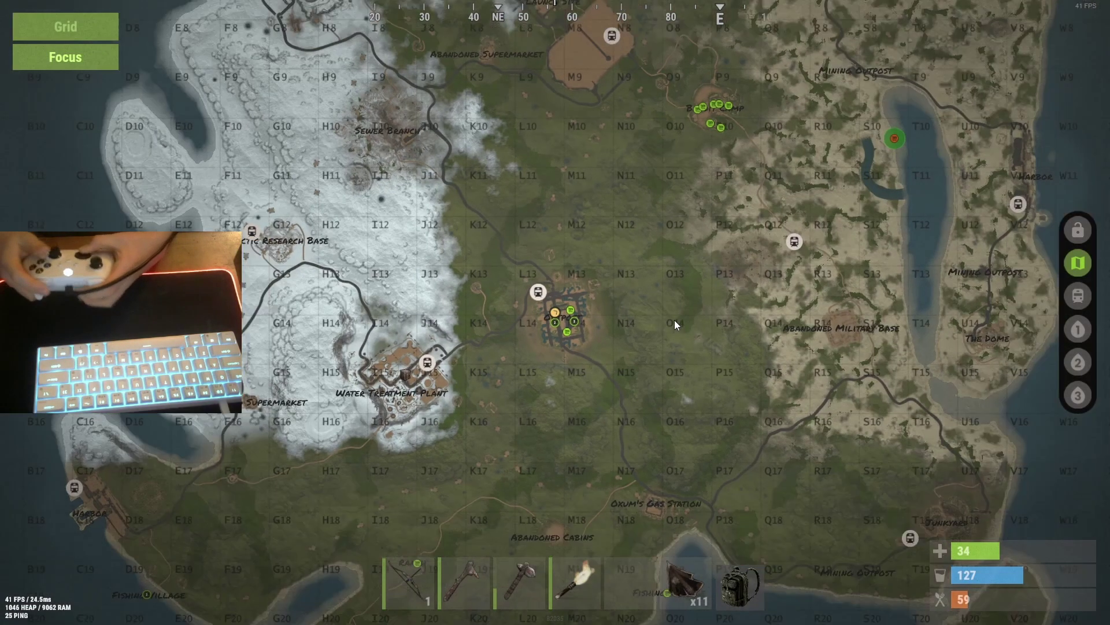
scroll(674, 320, up, 2)
scroll(675, 321, up, 2)
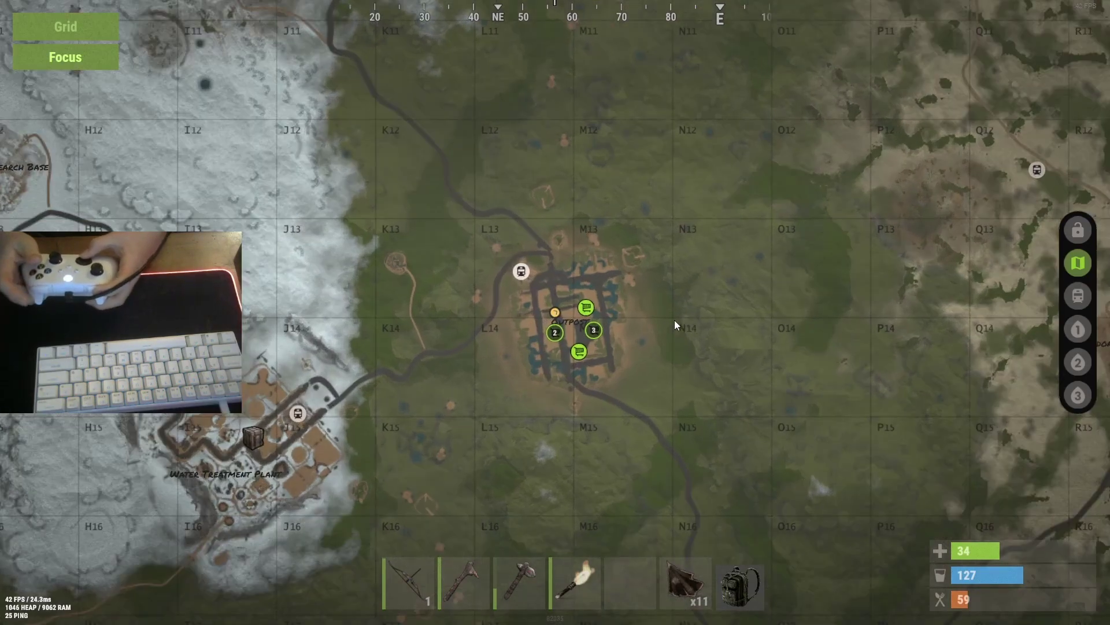
scroll(675, 320, down, 3)
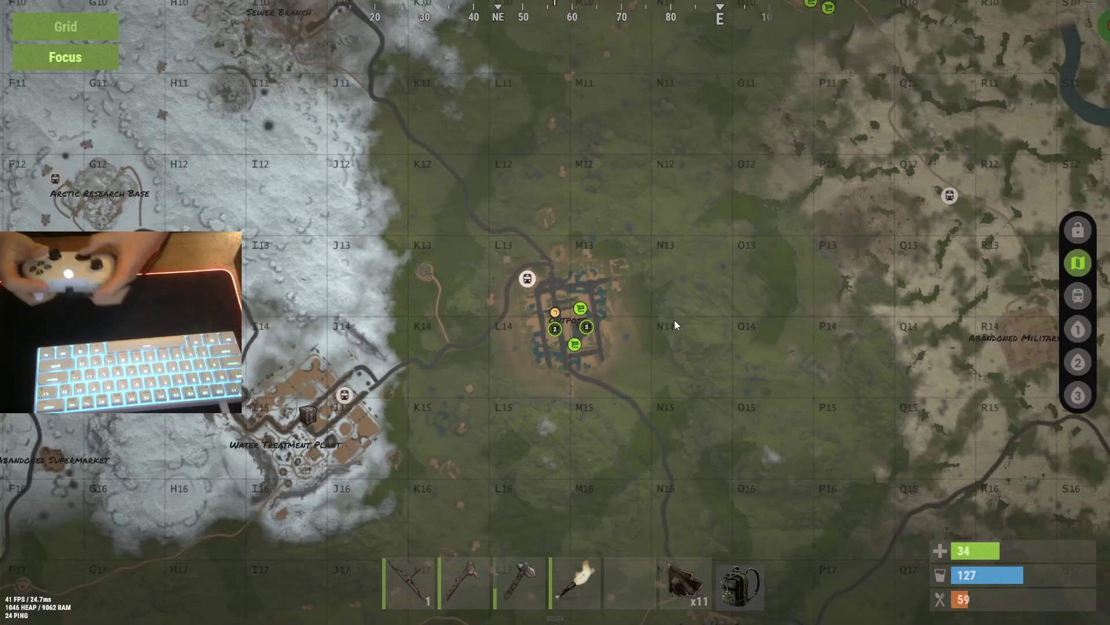
key(g)
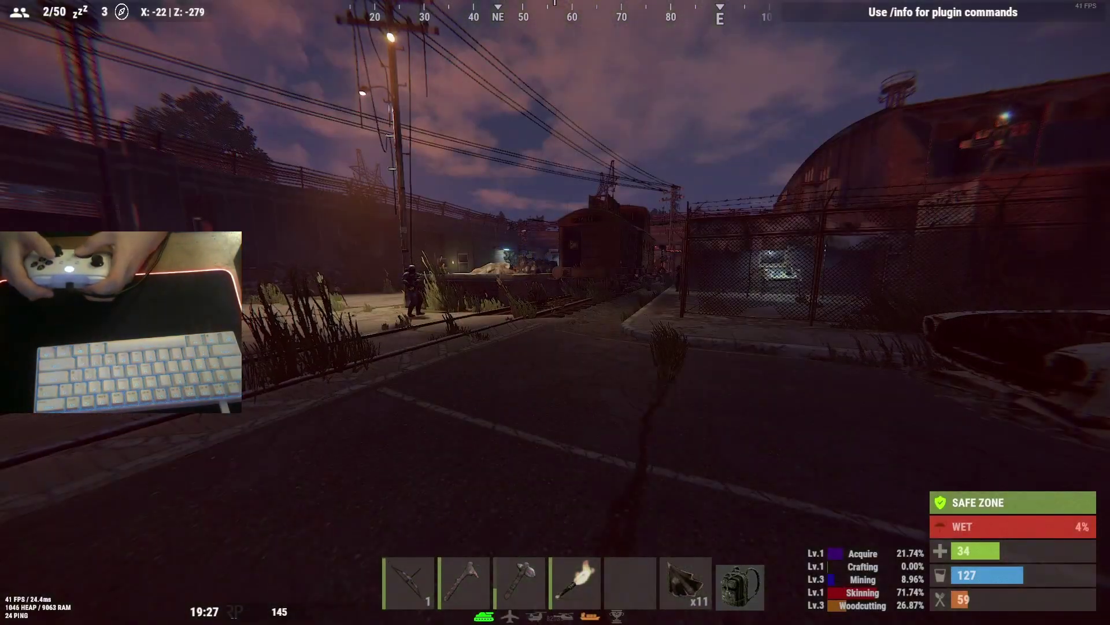
Walk through the underpass and out the gate of the Outpost safe zone.
mouse_move(555, 312)
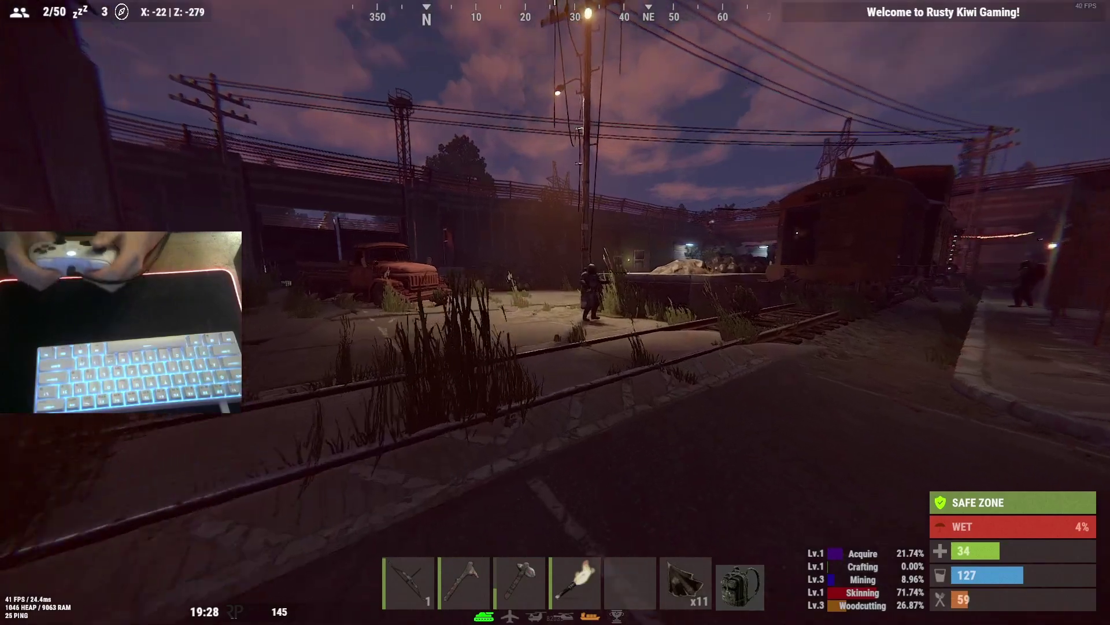
key(w)
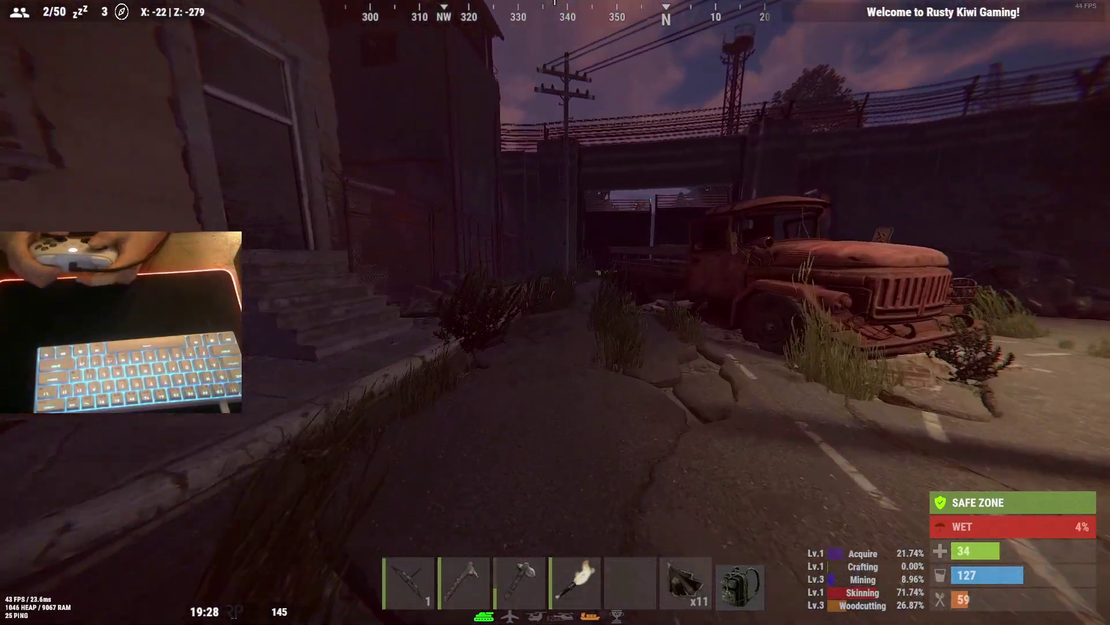
key(w)
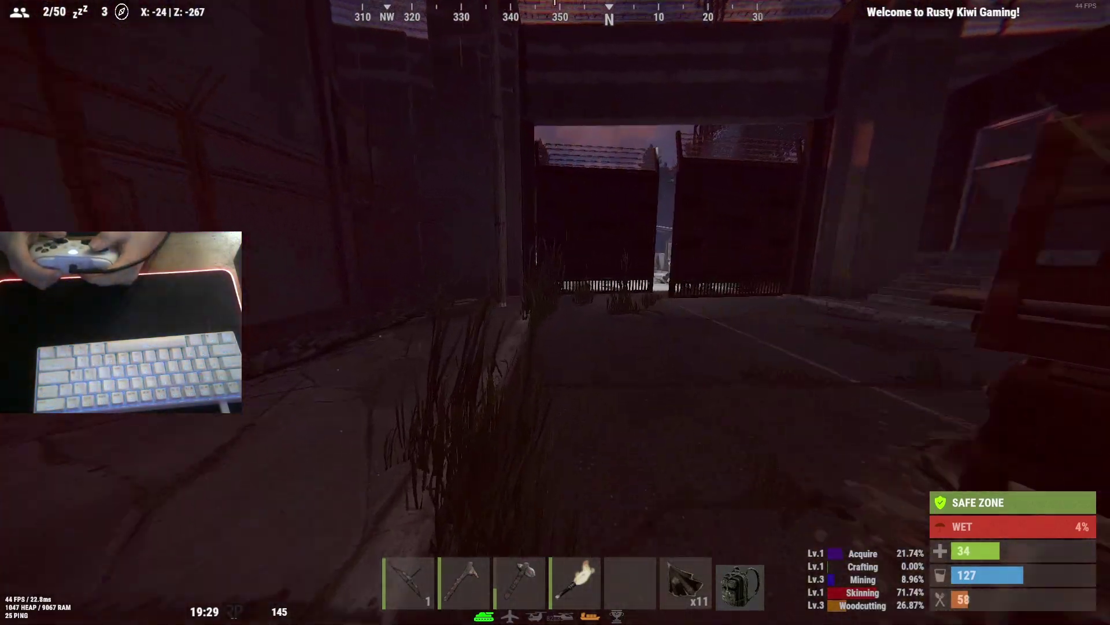
key(w)
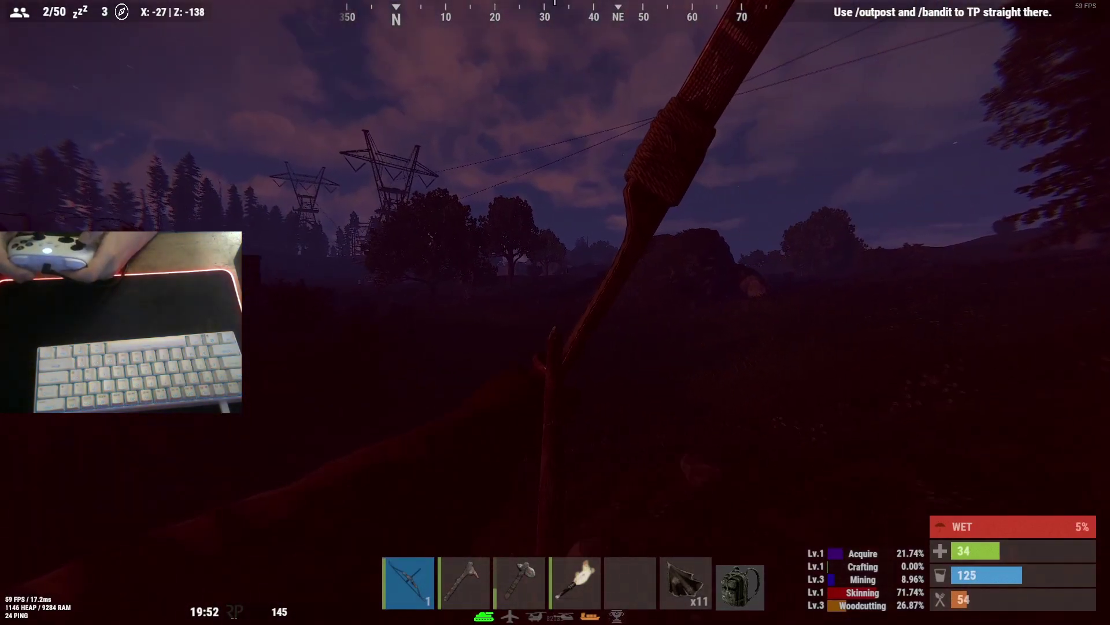
Swap the bow for the hatchet and walk south to a tree.
key(2)
key(3)
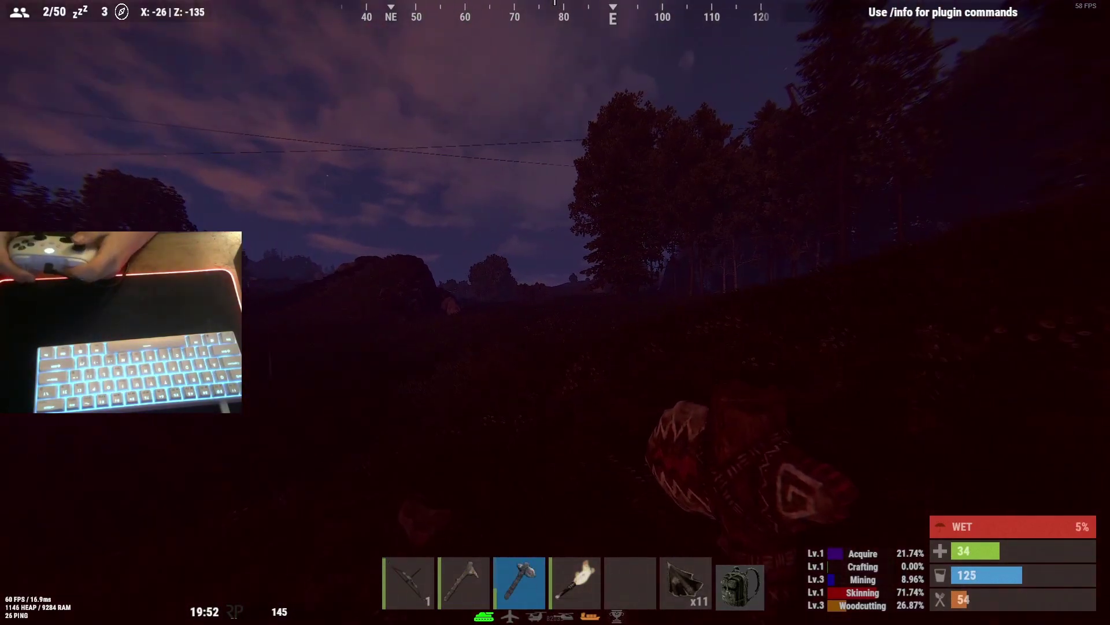
key(2)
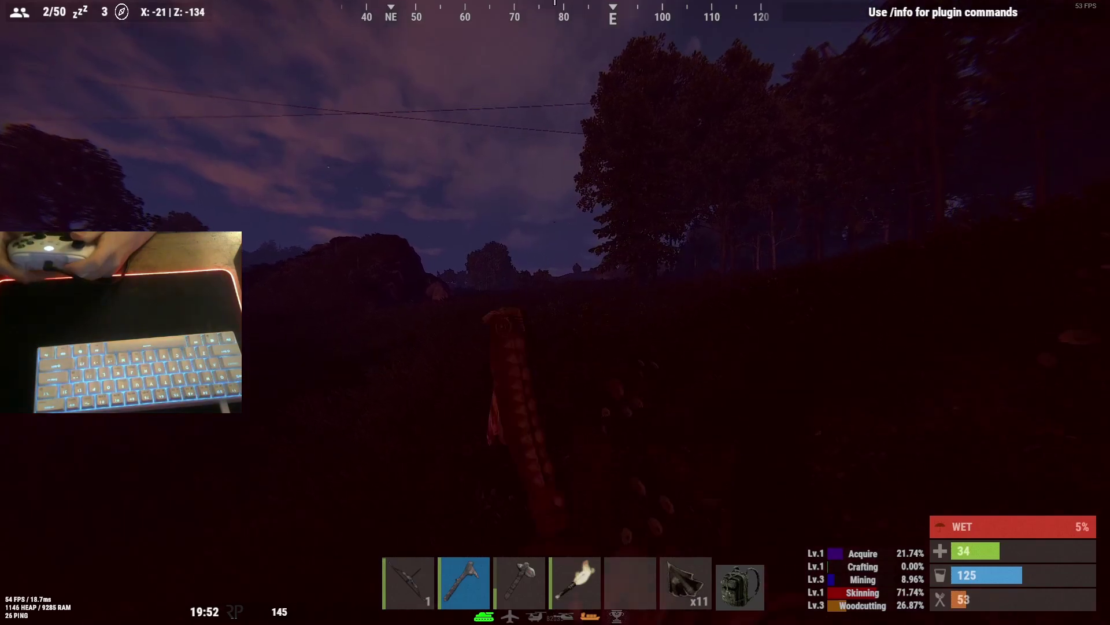
key(3)
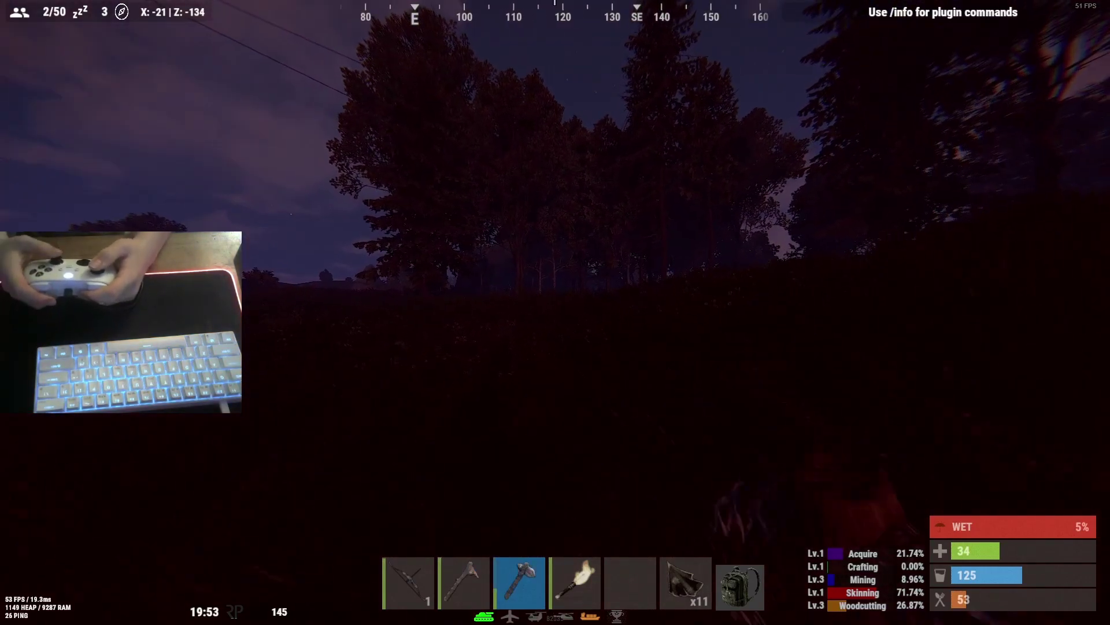
key(w)
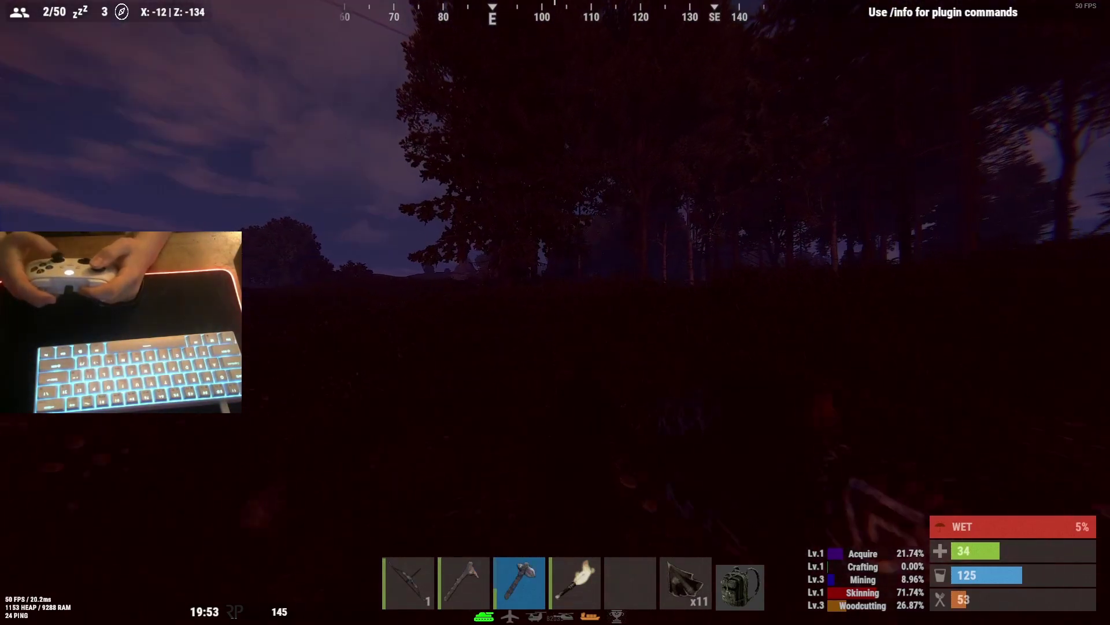
key(w)
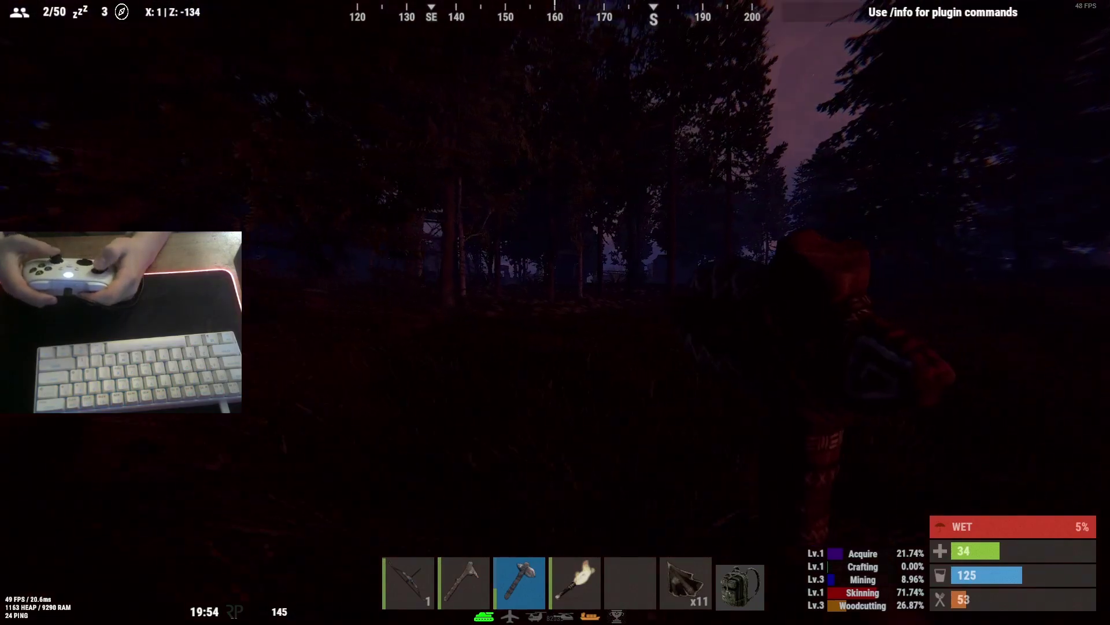
Chop the tree with the hatchet, raising wood to 2253.
click(555, 312)
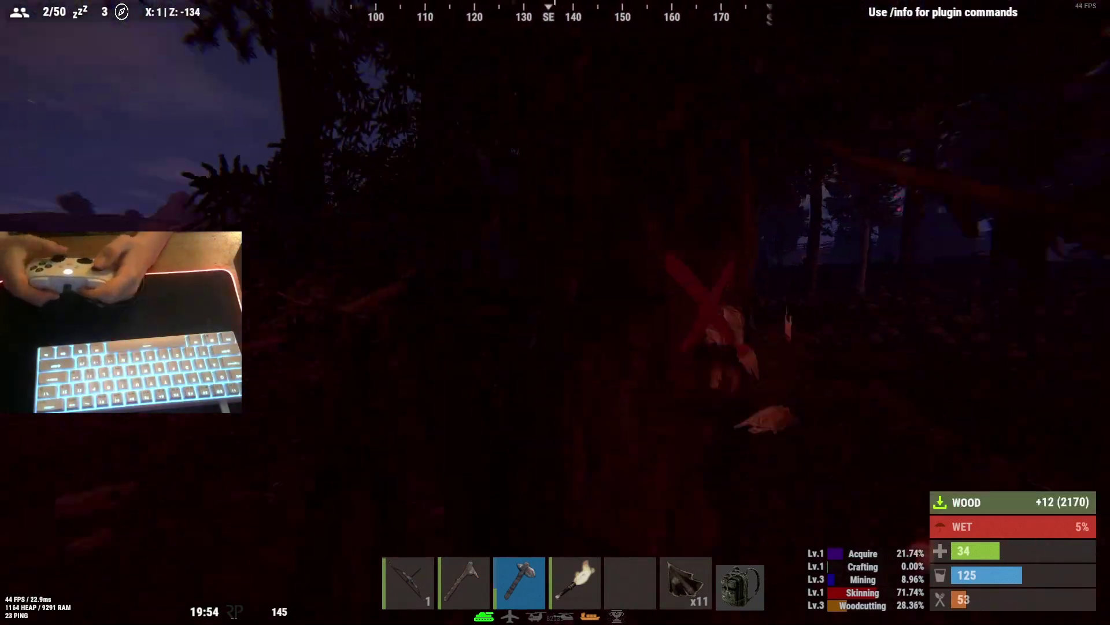
click(555, 313)
key(w)
click(555, 312)
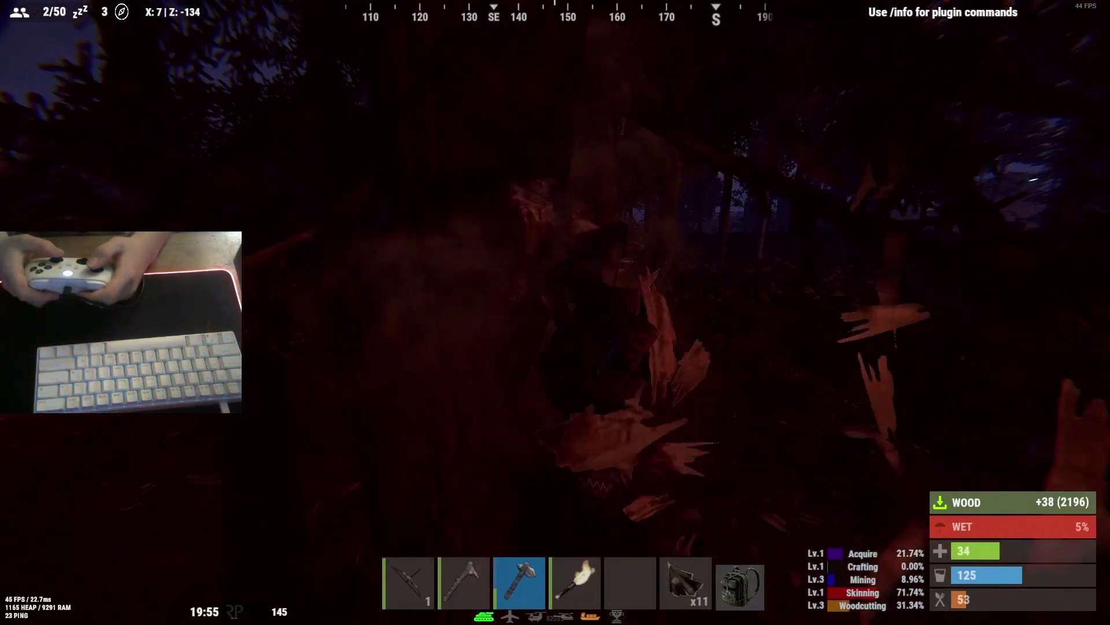
click(555, 312)
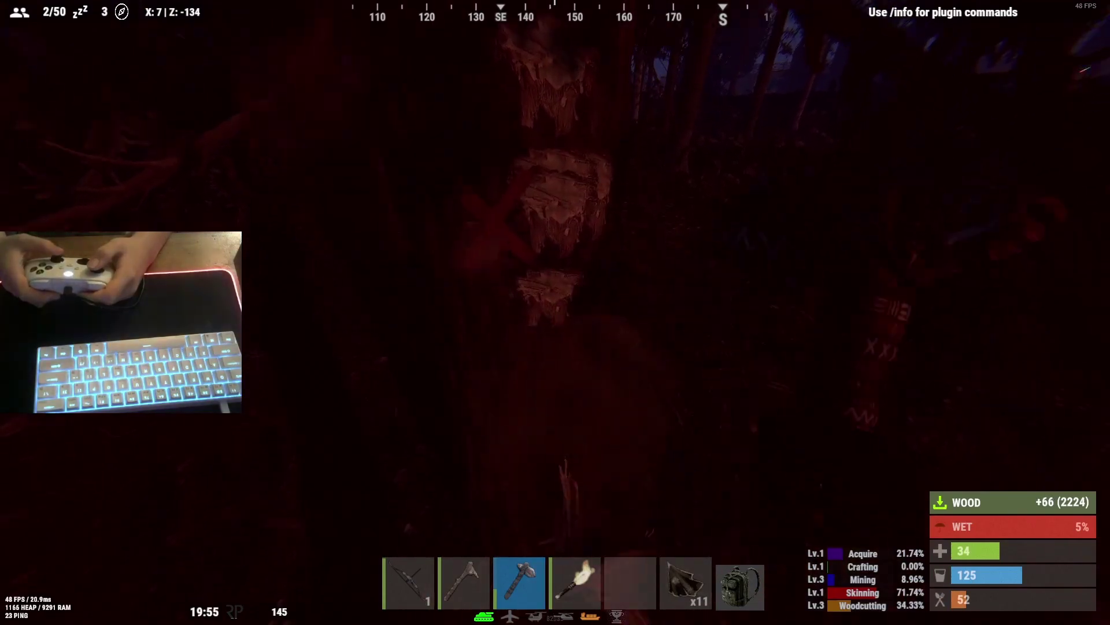
click(555, 312)
click(555, 312)
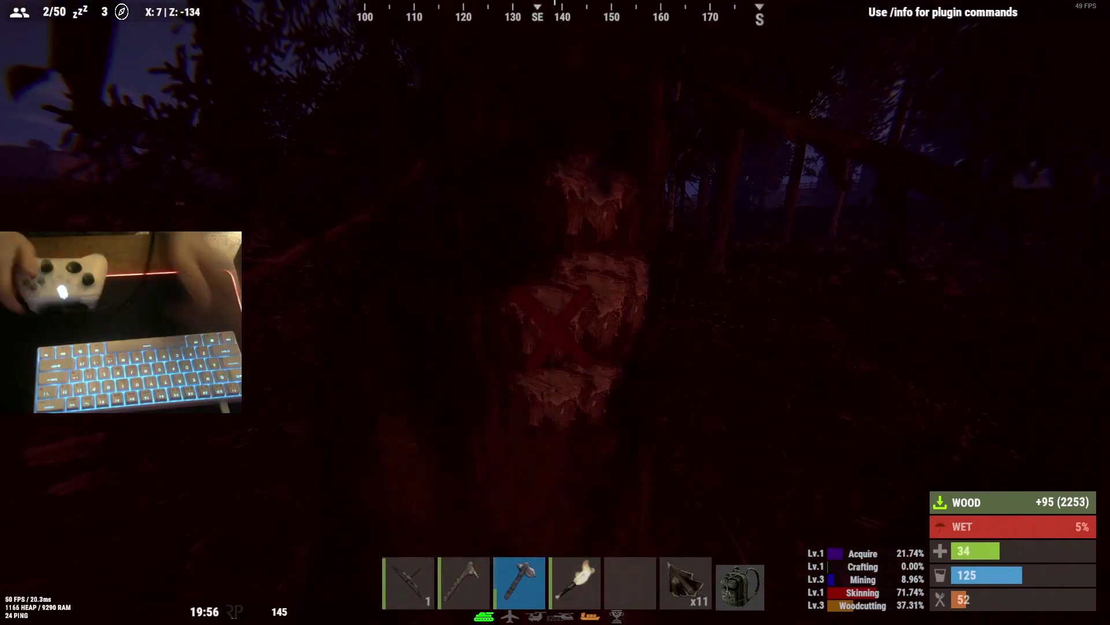
Lower Aiming Mouse Sensitivity from 0.6 to 0.4 in the game options.
key(Escape)
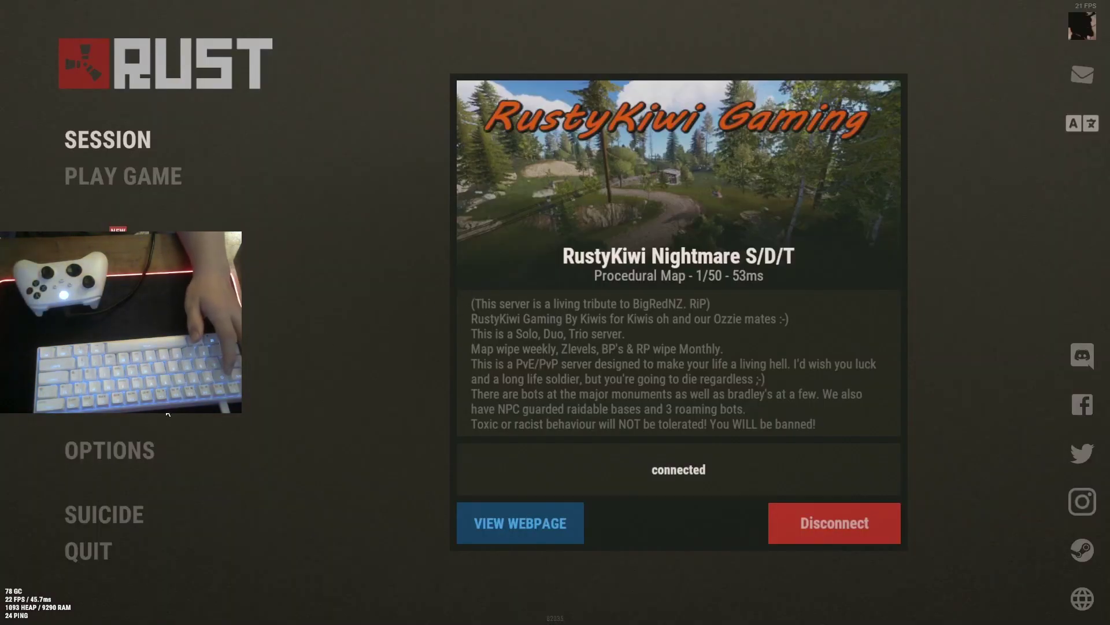
click(106, 446)
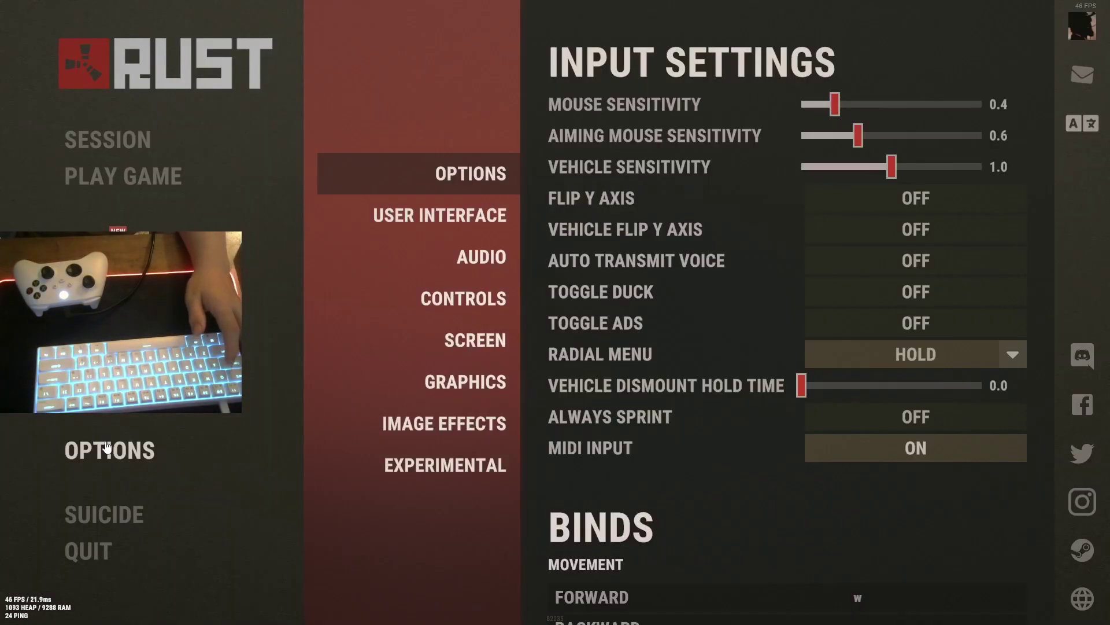
click(844, 139)
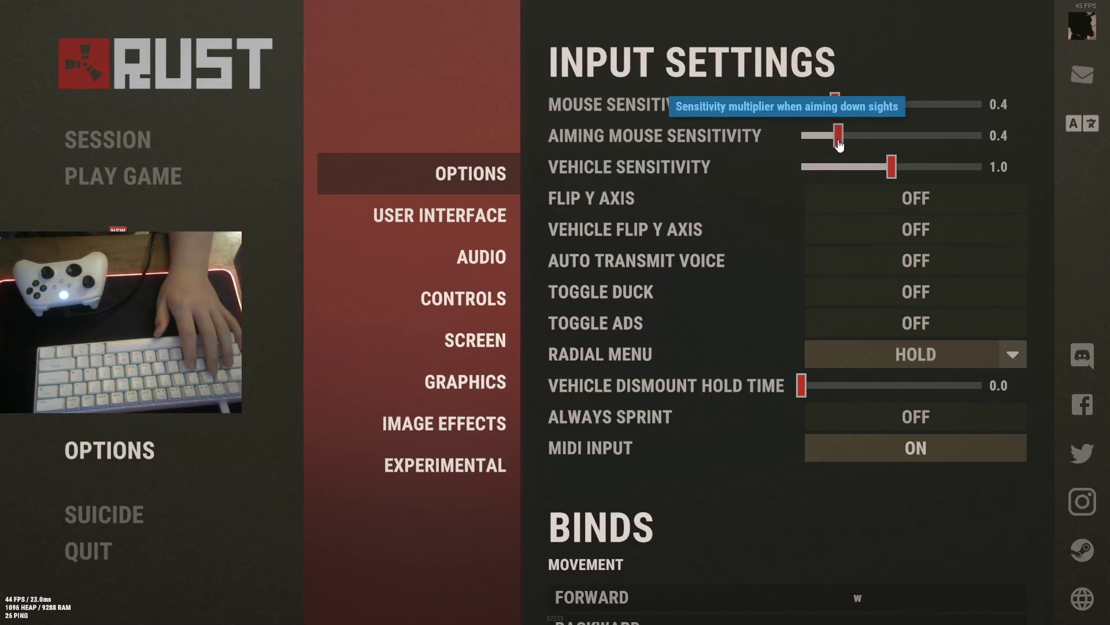
key(Escape)
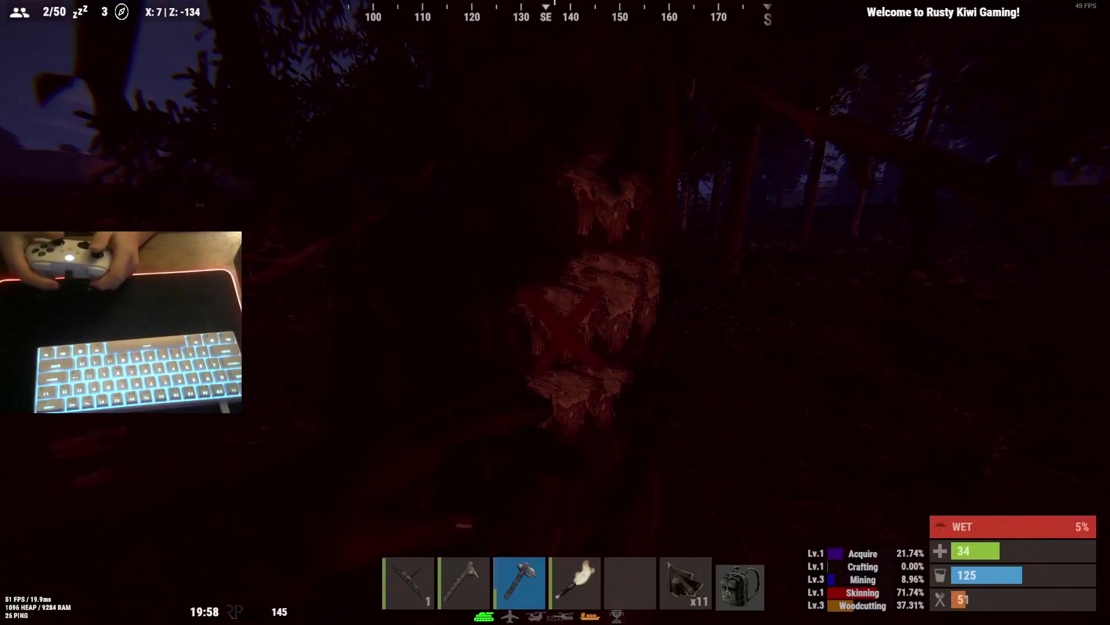
Chop the tree twice more to reach 2,315 wood, then open the inventory.
click(555, 312)
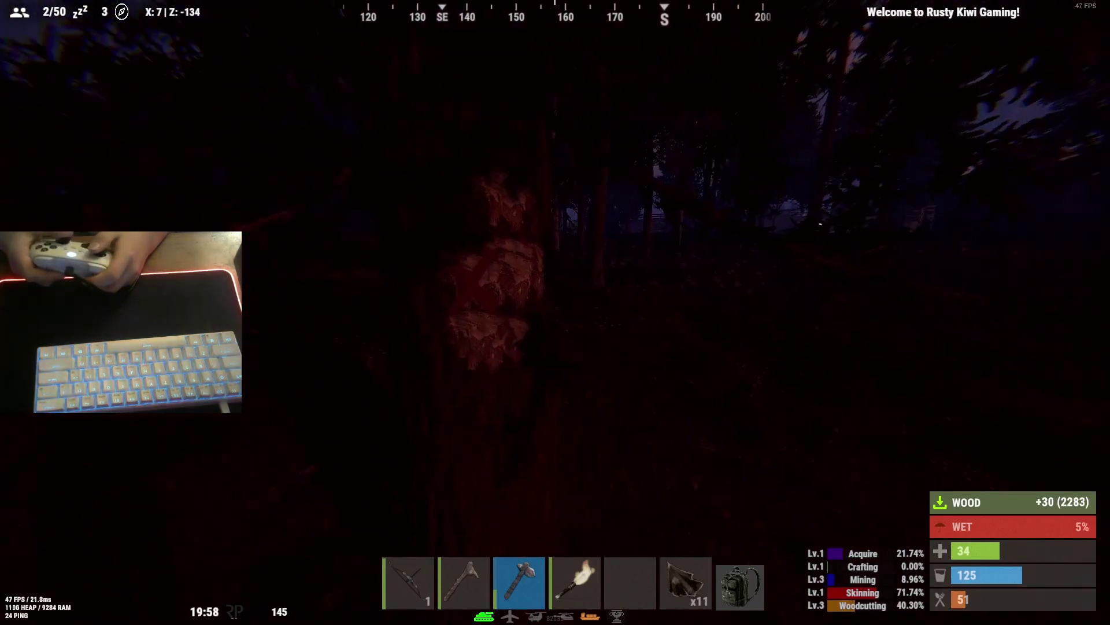
click(555, 312)
key(Tab)
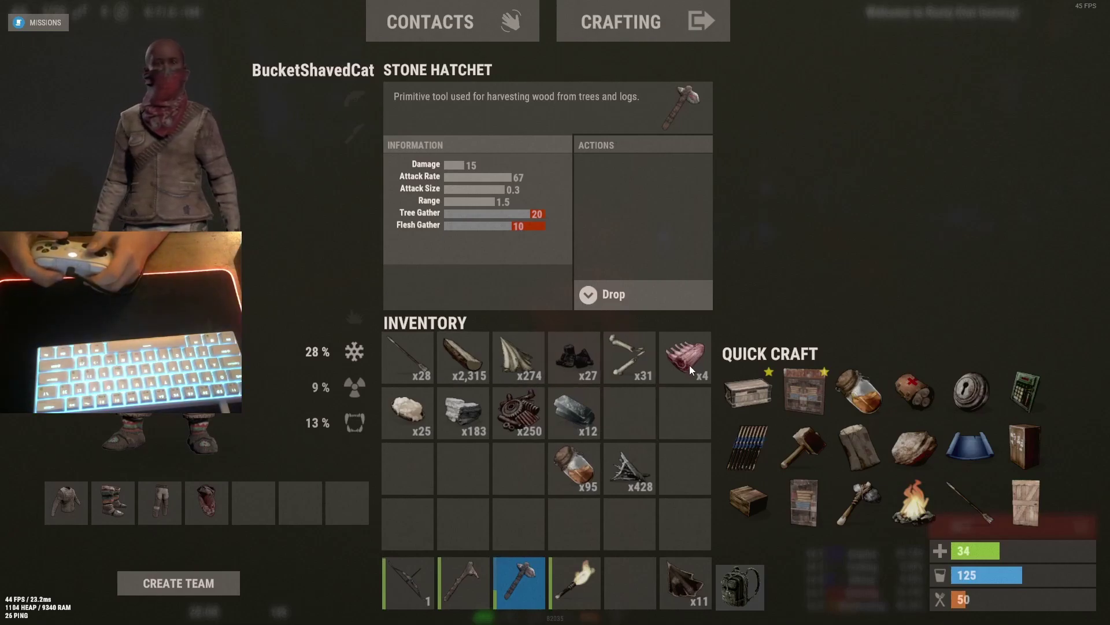
key(Tab)
key(Tab)
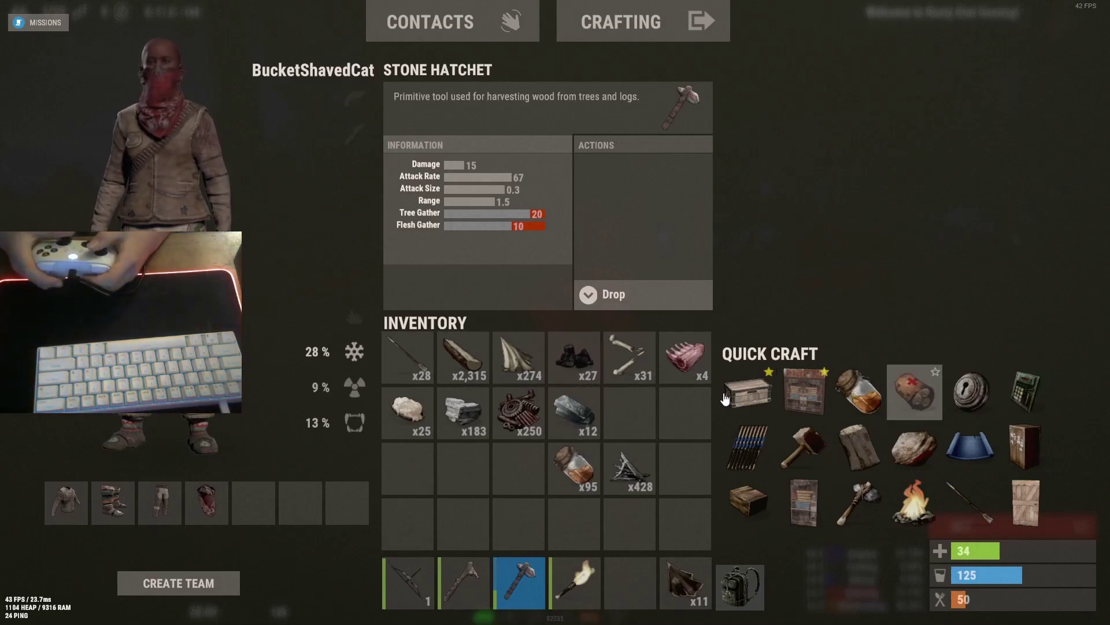